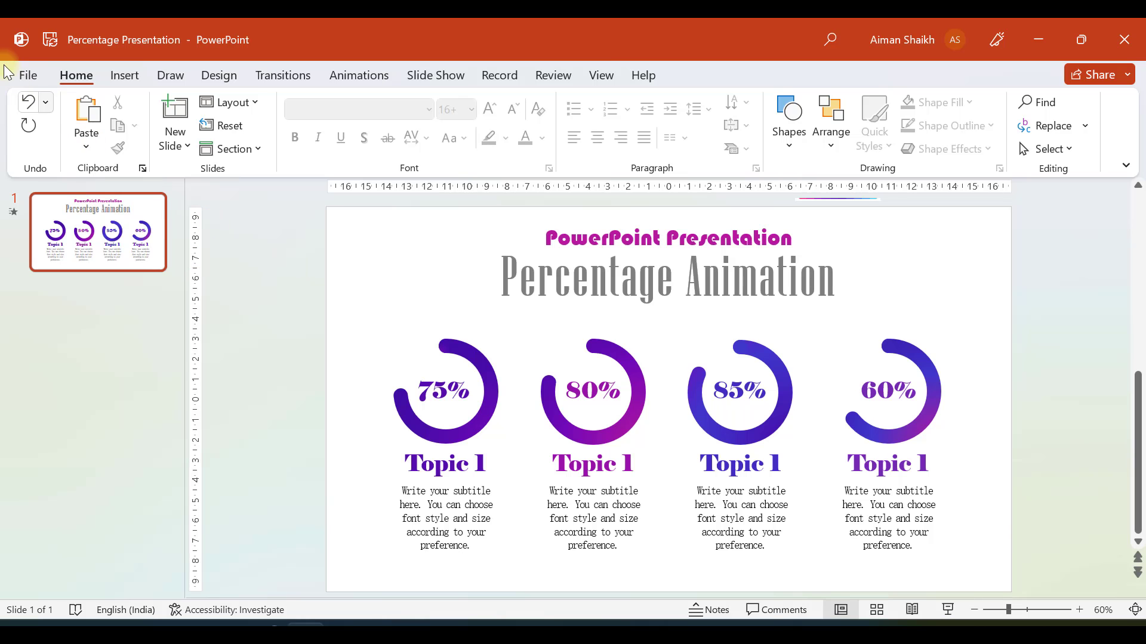
Create a new blank presentation and delete both slide placeholders
{"action": "left_click", "coordinate": [30, 72]}
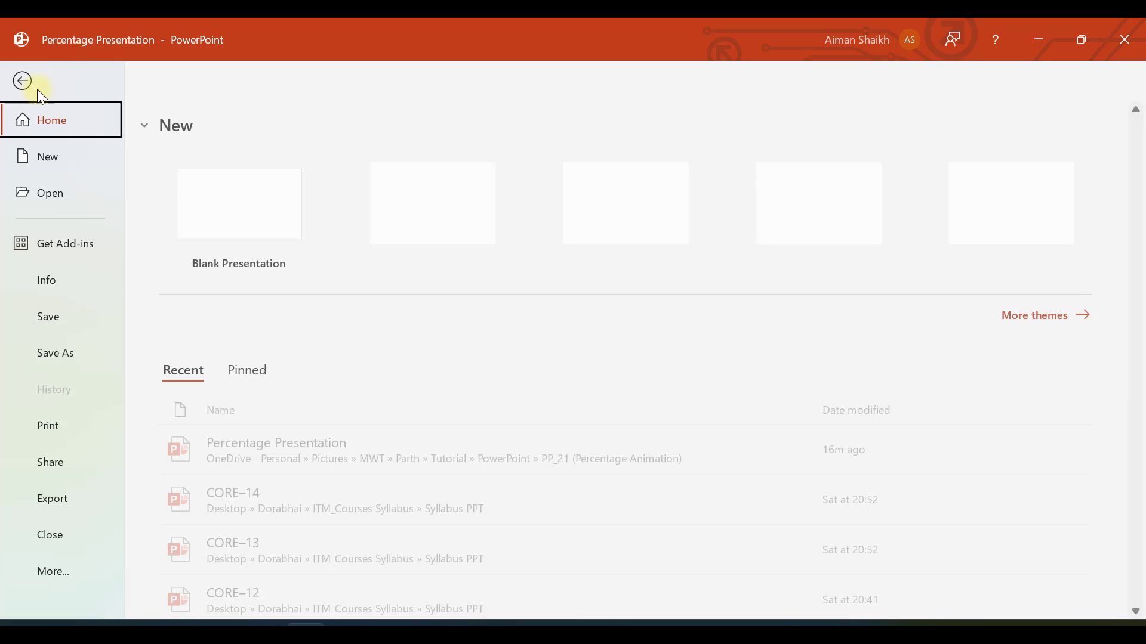
{"action": "left_click", "coordinate": [238, 210]}
{"action": "left_click_drag", "start_coordinate": [358, 235], "coordinate": [979, 557]}
{"action": "key", "text": "Delete"}
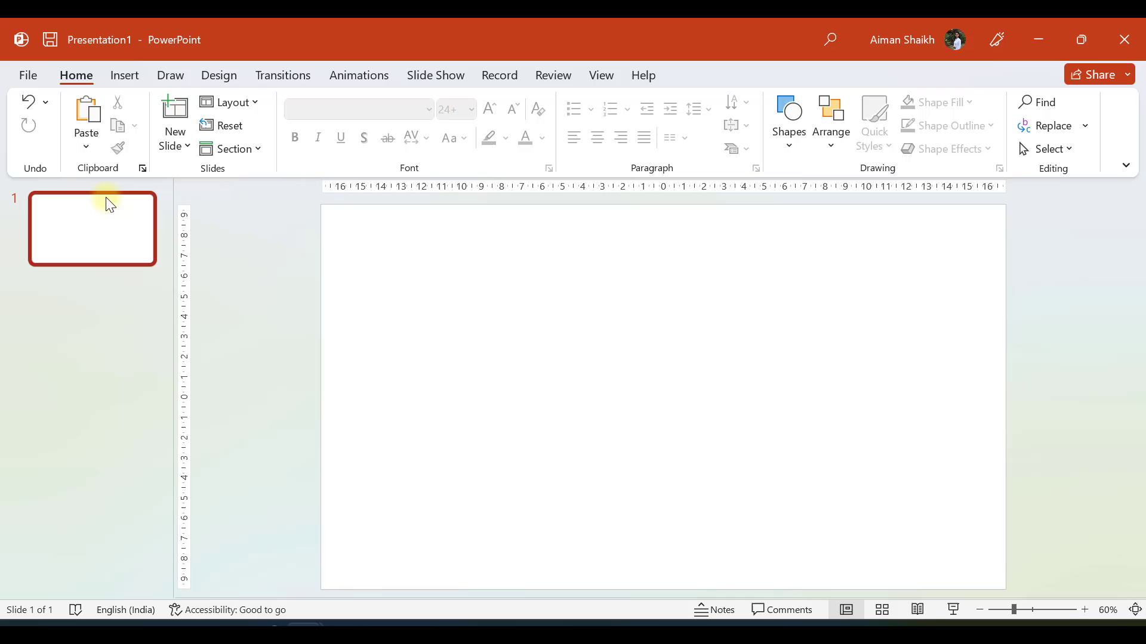
Draw a quarter-circle Arc shape on the slide
{"action": "left_click", "coordinate": [133, 76]}
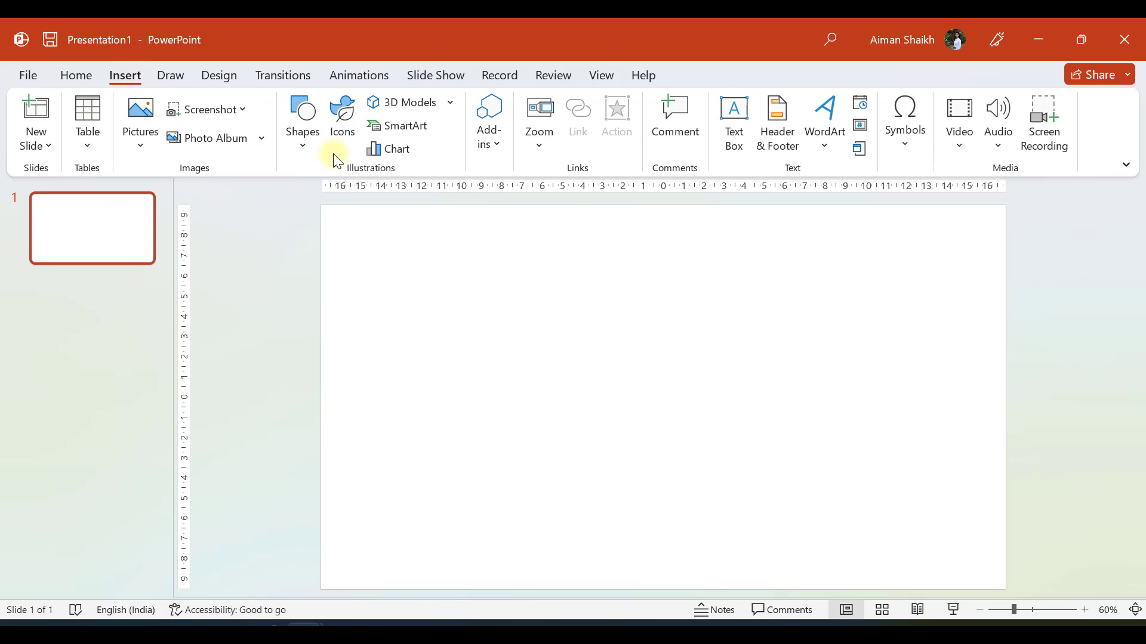
{"action": "left_click", "coordinate": [305, 140]}
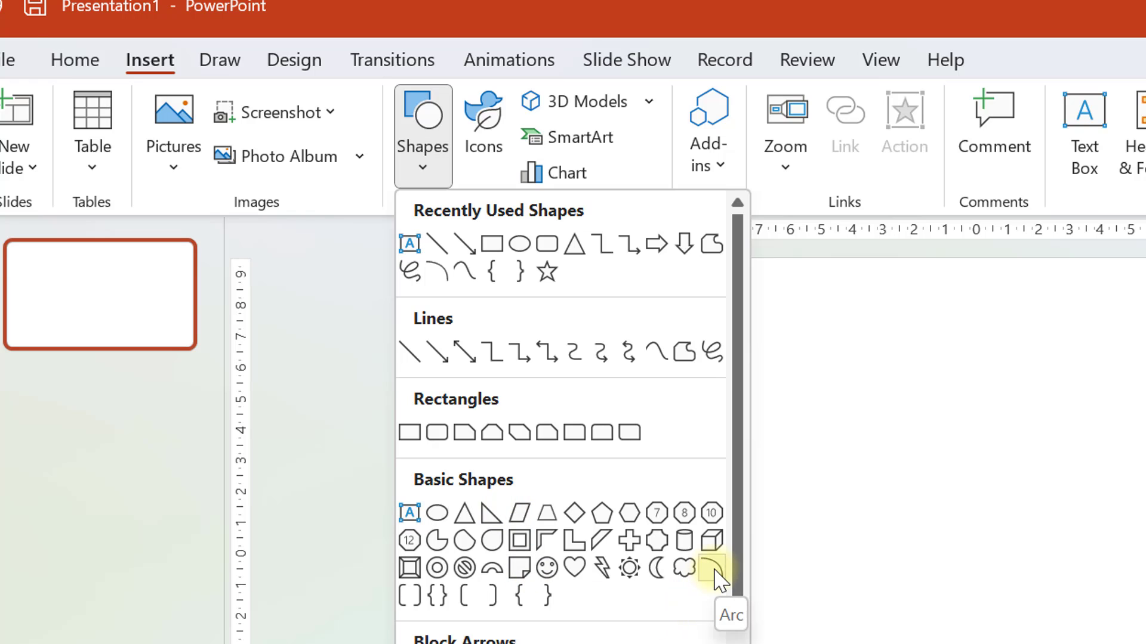
{"action": "left_click", "coordinate": [715, 568]}
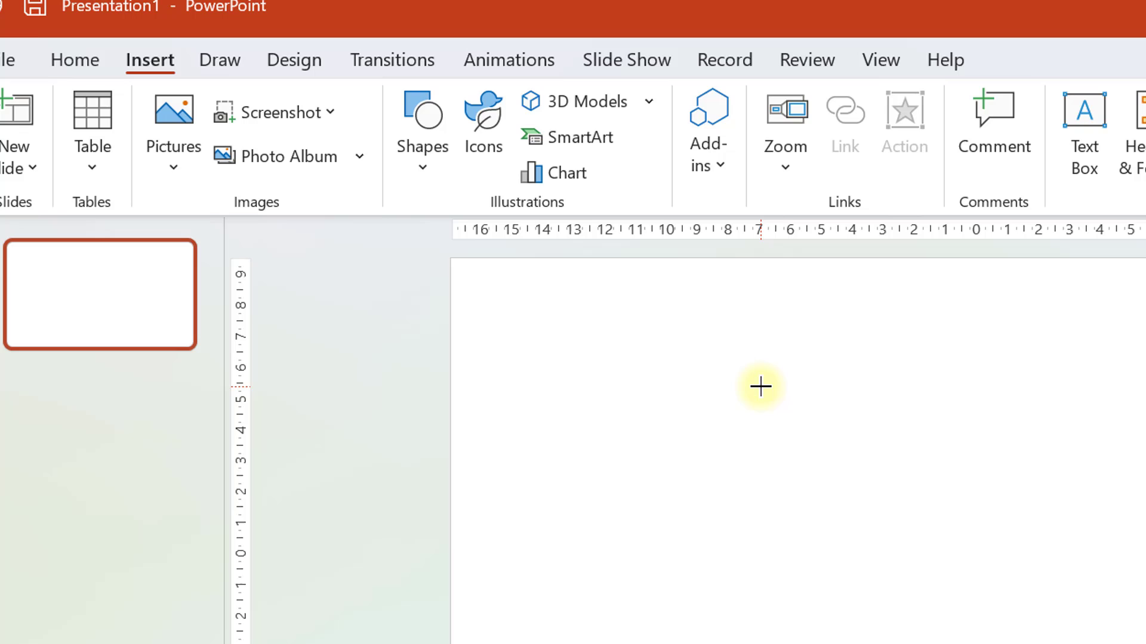
{"action": "mouse_move", "coordinate": [760, 386]}
{"action": "left_mouse_down"}
{"action": "mouse_move", "coordinate": [860, 529]}
{"action": "mouse_move", "coordinate": [961, 603]}
{"action": "left_mouse_up"}
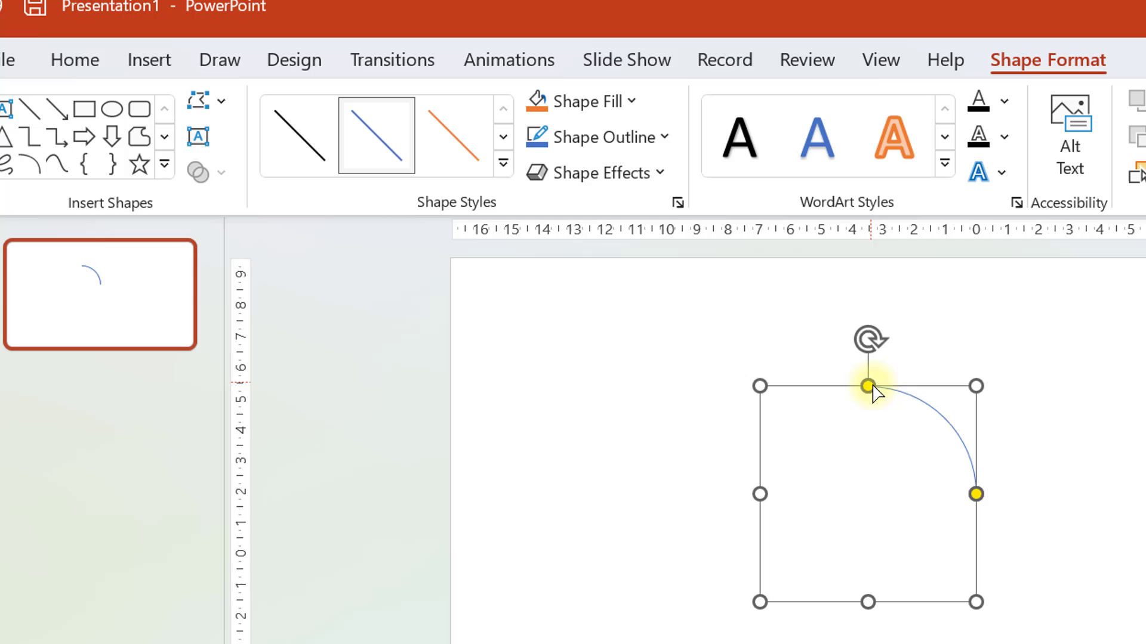
{"action": "left_click", "coordinate": [583, 352]}
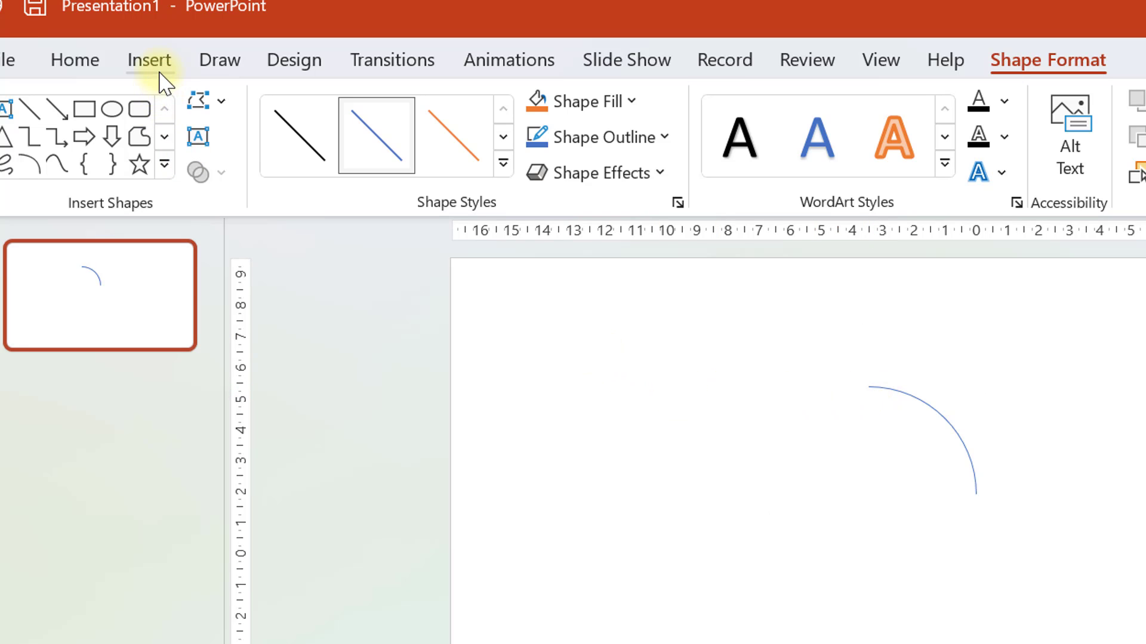
{"action": "left_click", "coordinate": [160, 73]}
{"action": "left_click", "coordinate": [429, 173]}
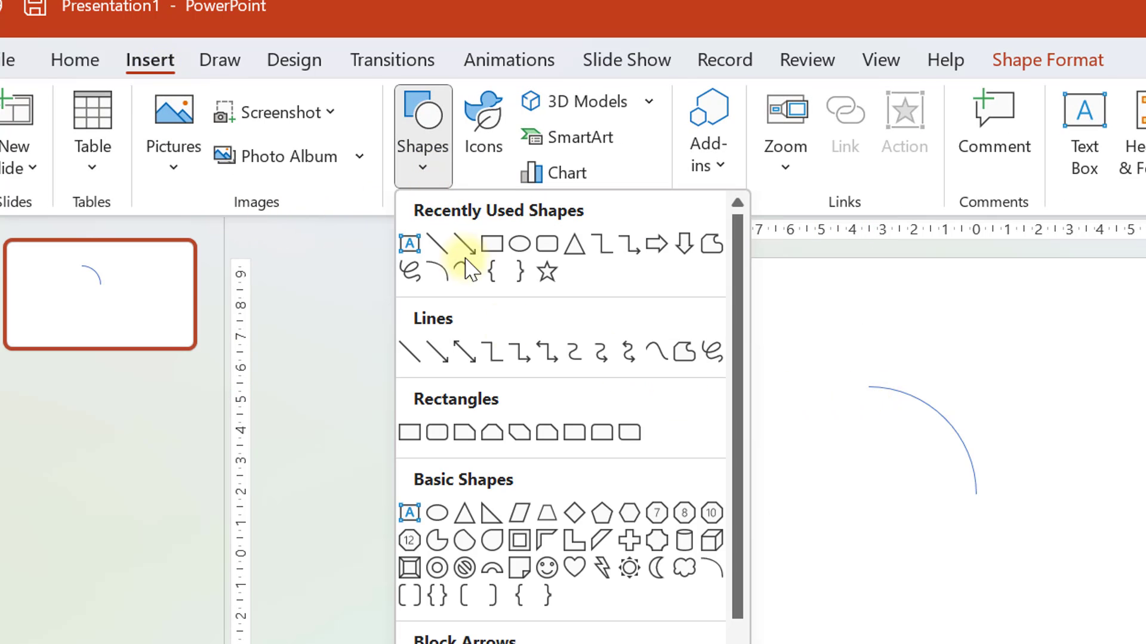
{"action": "left_click", "coordinate": [714, 567]}
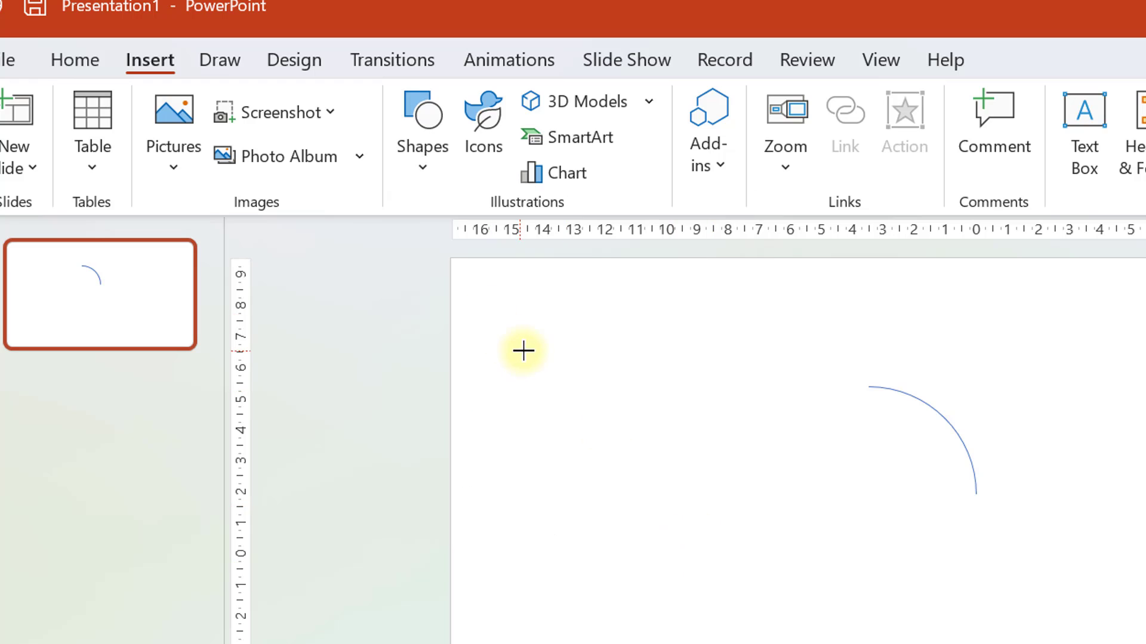
{"action": "mouse_move", "coordinate": [523, 351]}
{"action": "left_mouse_down"}
{"action": "mouse_move", "coordinate": [706, 438]}
{"action": "mouse_move", "coordinate": [760, 427]}
{"action": "mouse_move", "coordinate": [798, 438]}
{"action": "mouse_move", "coordinate": [552, 565]}
{"action": "mouse_move", "coordinate": [632, 555]}
{"action": "mouse_move", "coordinate": [732, 425]}
{"action": "mouse_move", "coordinate": [661, 501]}
{"action": "mouse_move", "coordinate": [963, 641]}
{"action": "left_mouse_up"}
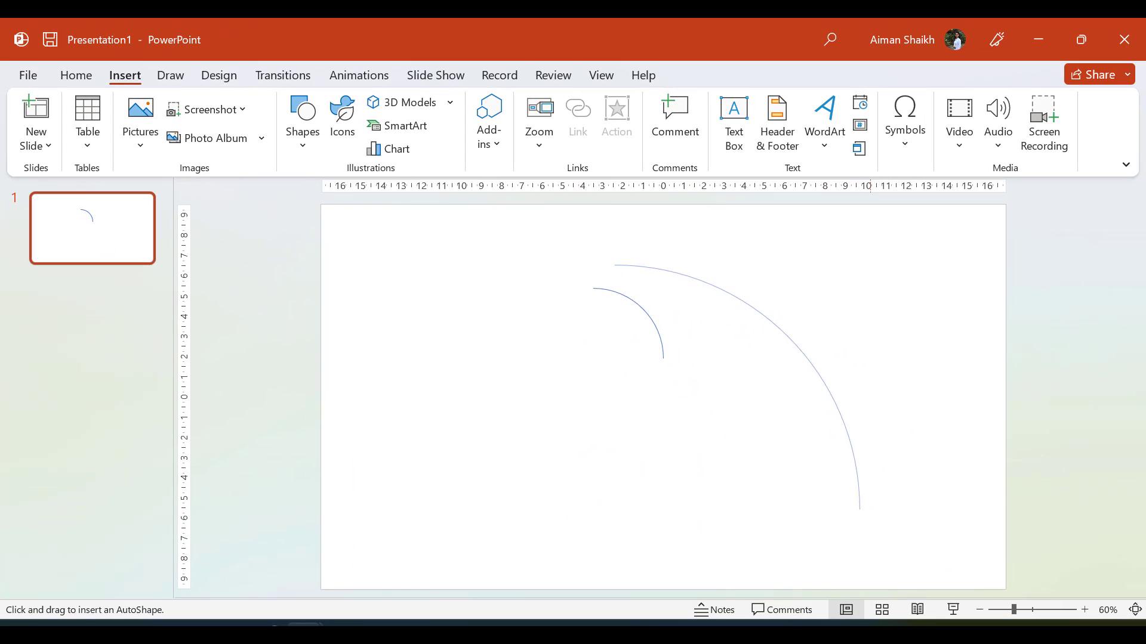
{"action": "left_click_drag", "start_coordinate": [859, 564], "coordinate": [855, 562]}
{"action": "key", "text": "Escape"}
{"action": "left_click", "coordinate": [638, 301]}
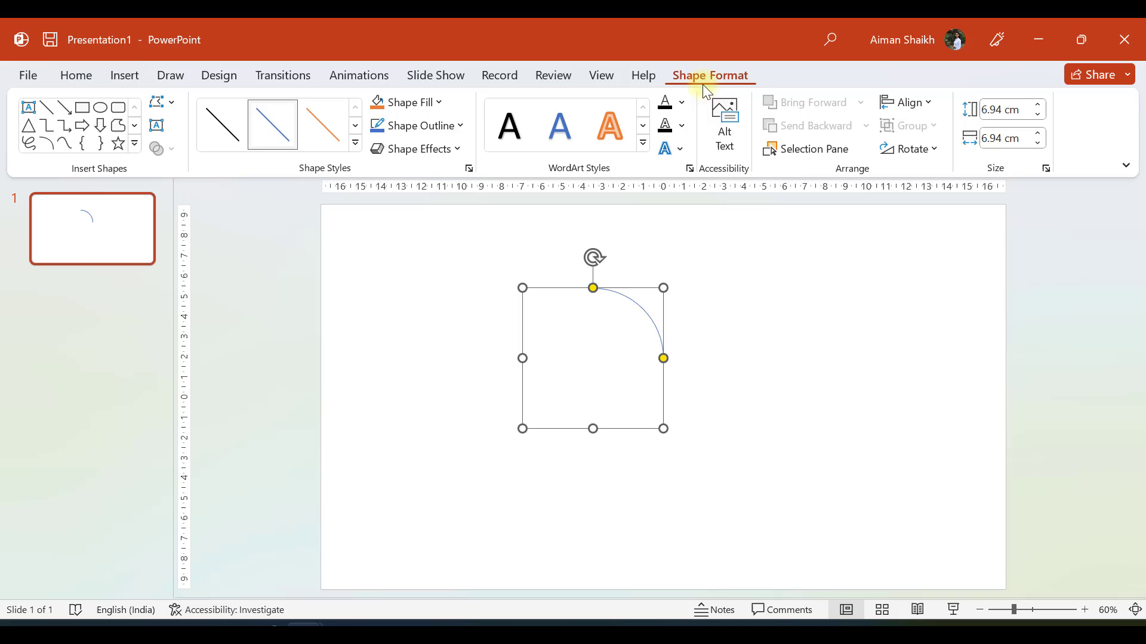
Set the arc's outline width to 20 pt in the Format Shape pane
{"action": "left_click", "coordinate": [435, 124]}
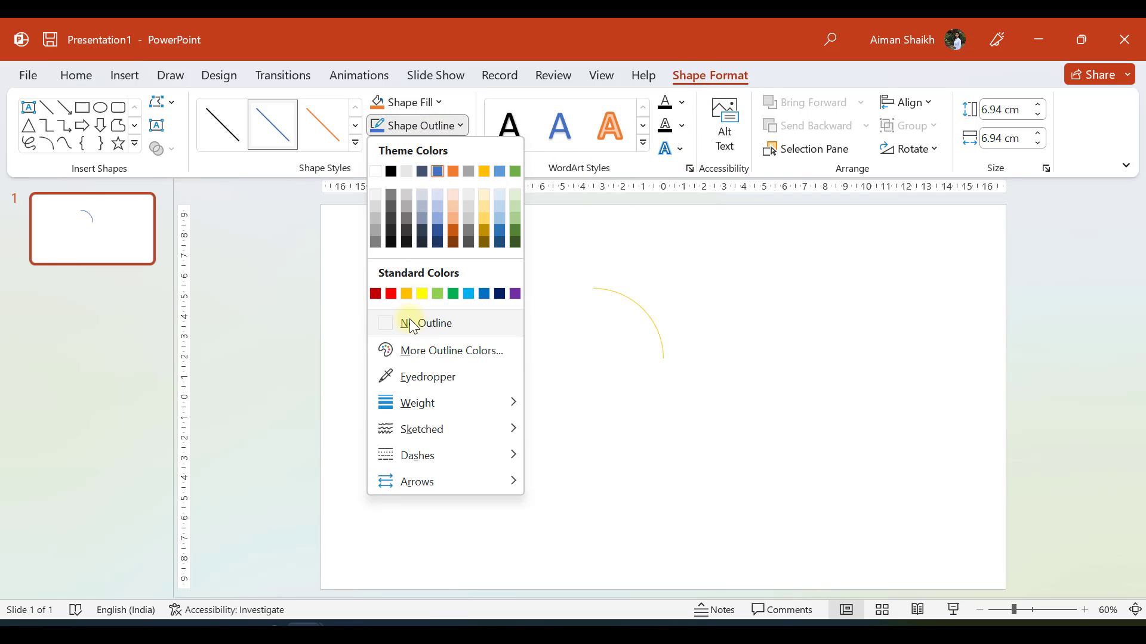
{"action": "mouse_move", "coordinate": [430, 403]}
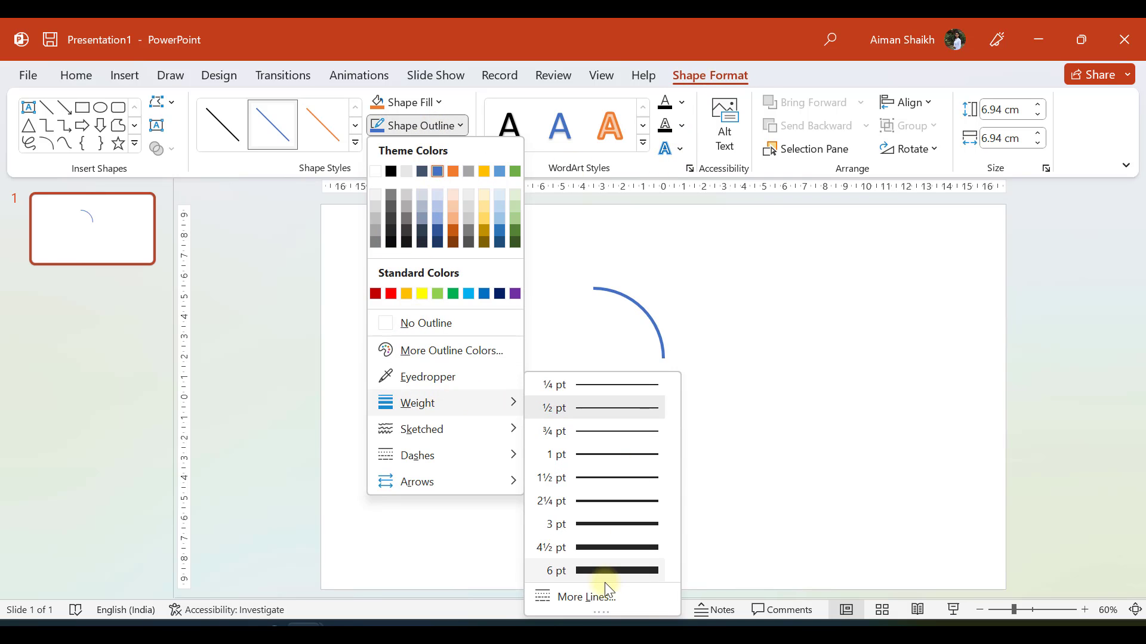
{"action": "left_click", "coordinate": [593, 605]}
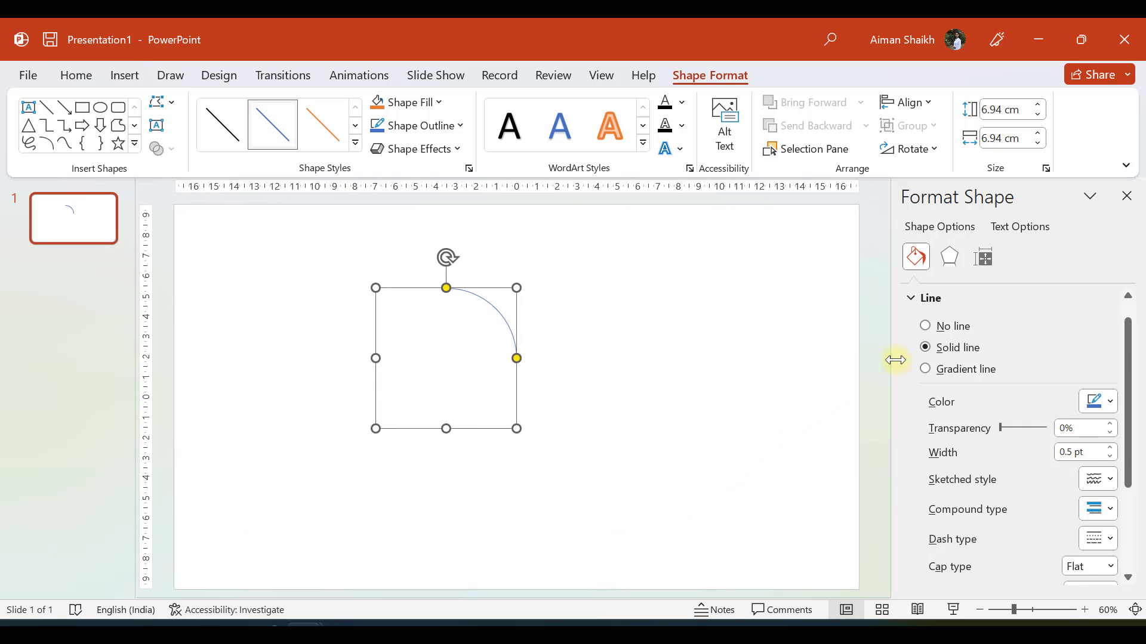
{"action": "scroll", "coordinate": [895, 358], "scroll_direction": "down", "scroll_amount": 1}
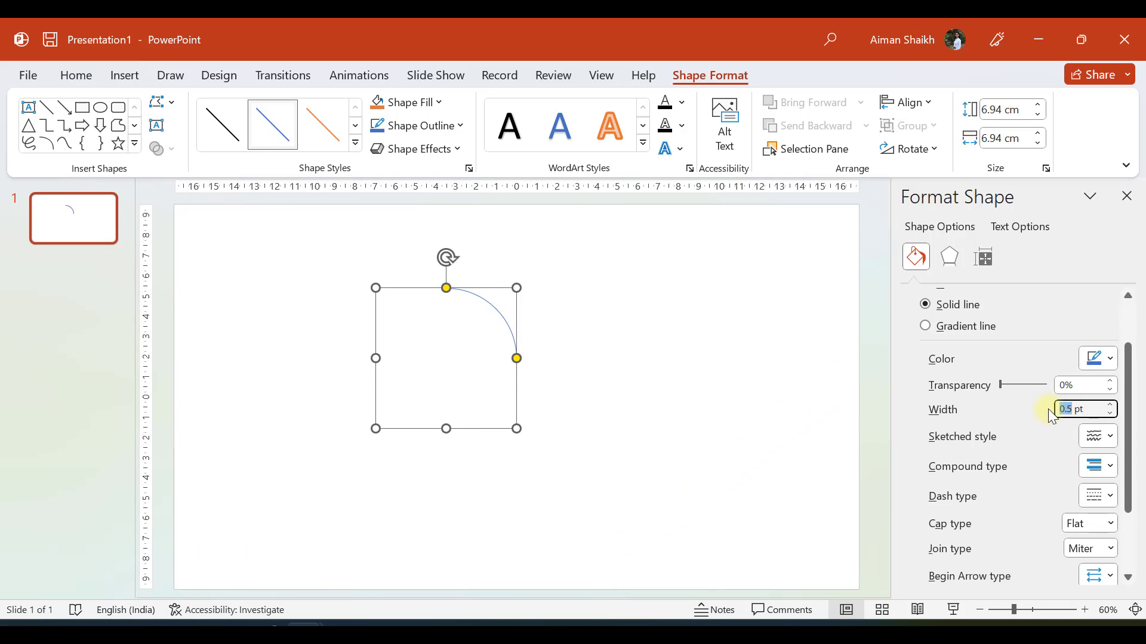
{"action": "type", "text": "20"}
{"action": "key", "text": "Return"}
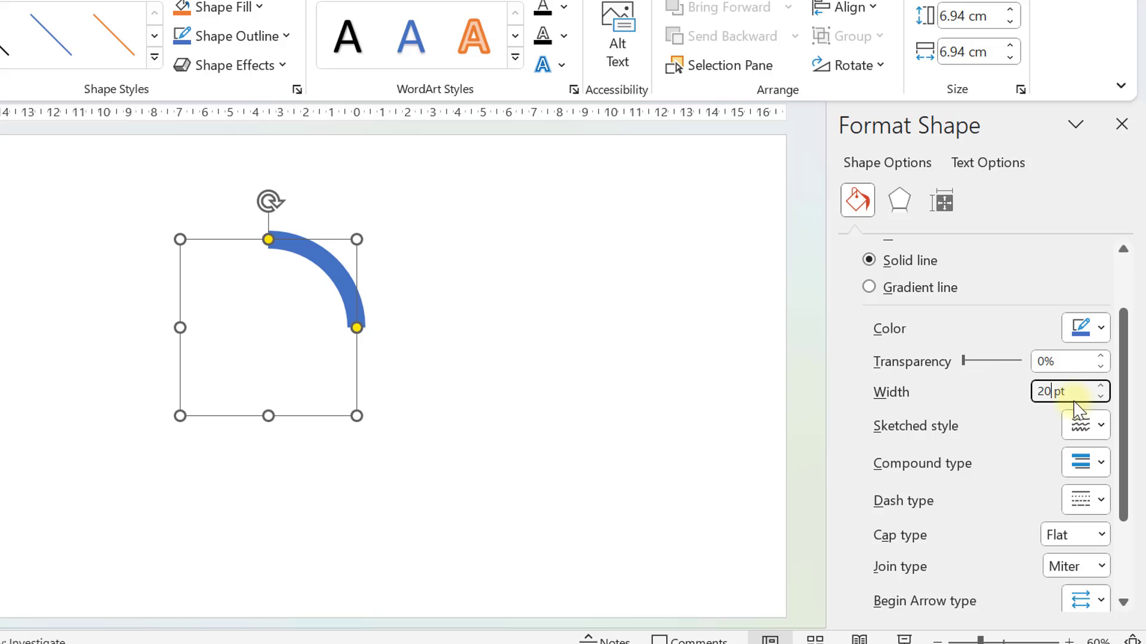
{"action": "left_click", "coordinate": [273, 299]}
{"action": "left_click", "coordinate": [261, 302]}
{"action": "scroll", "coordinate": [260, 302], "scroll_direction": "up", "scroll_amount": 2}
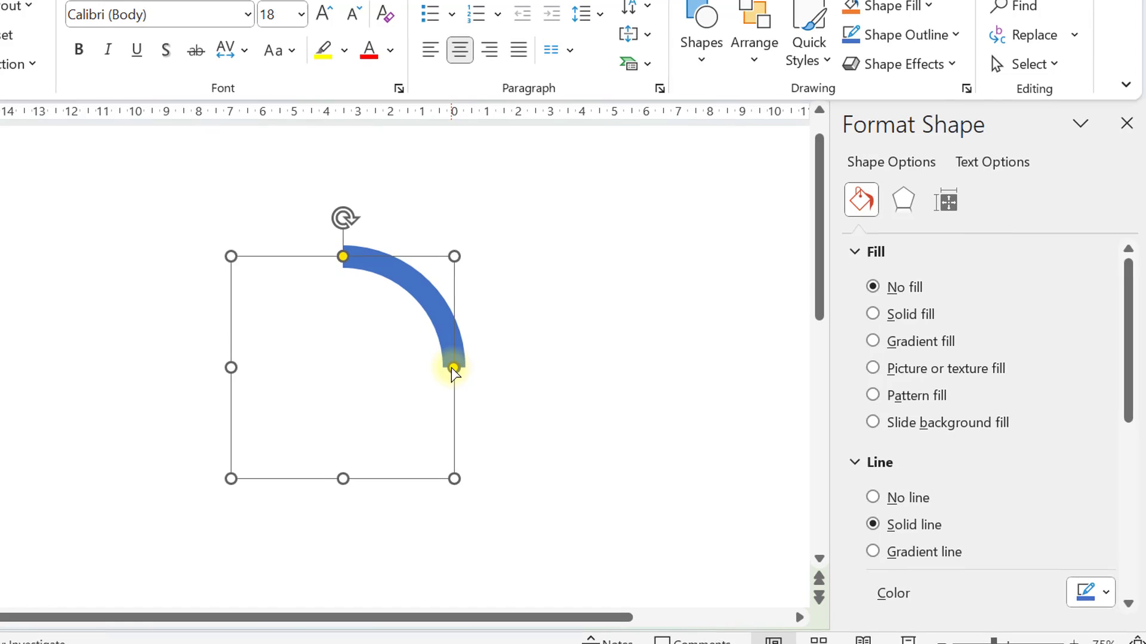
Drag the arc's yellow handle until it sweeps about three-quarters of a circle
{"action": "left_click_drag", "start_coordinate": [452, 373], "coordinate": [451, 389]}
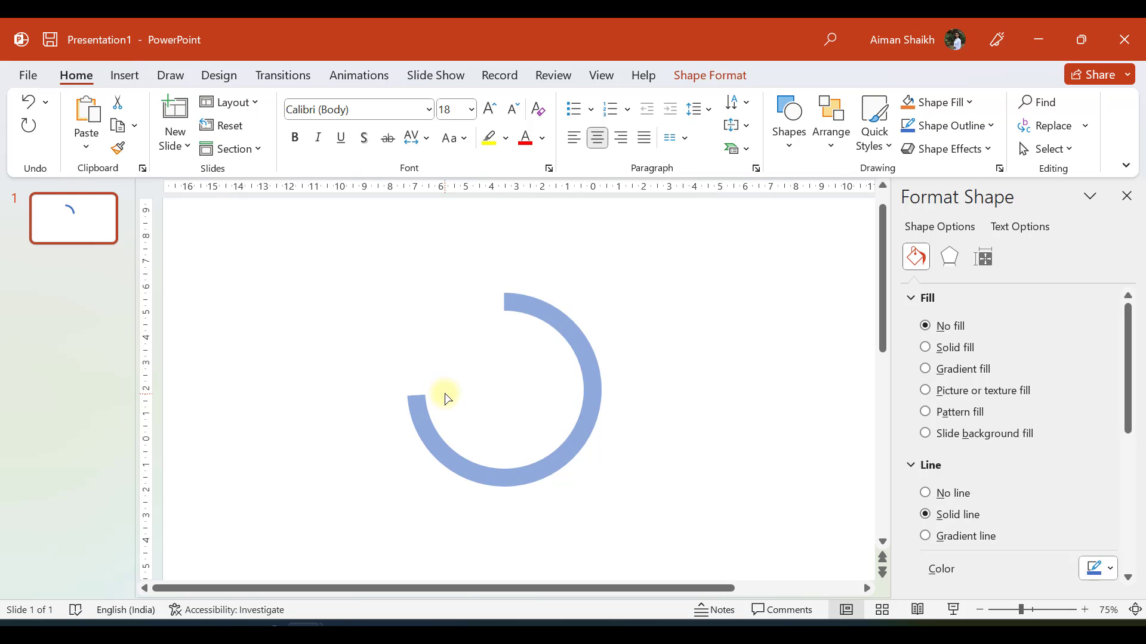
{"action": "left_click_drag", "start_coordinate": [447, 392], "coordinate": [447, 392]}
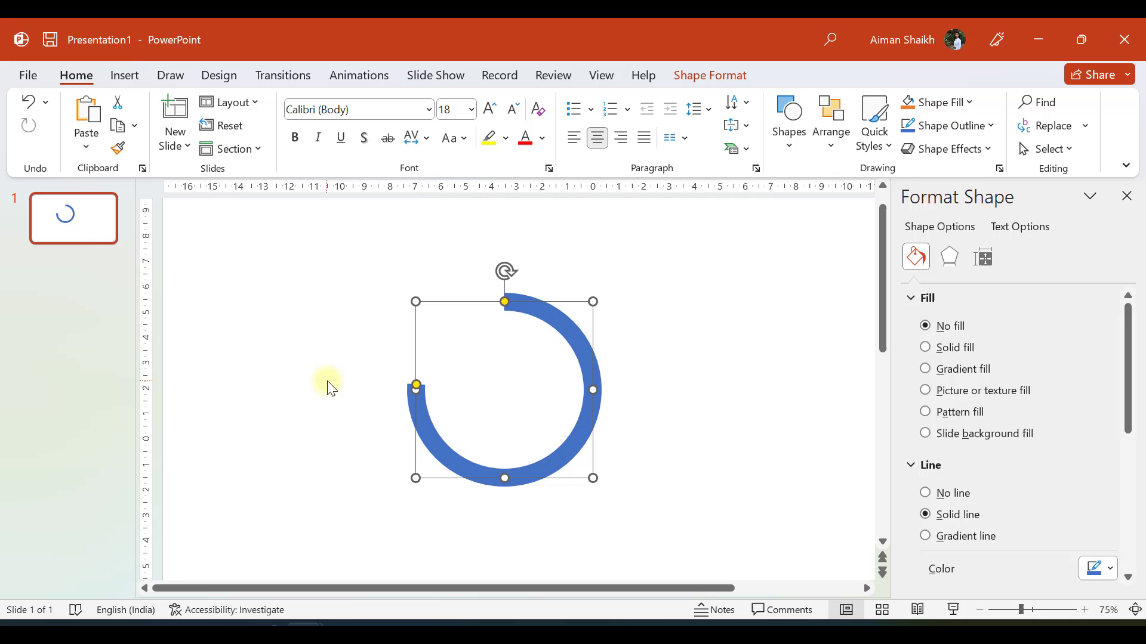
{"action": "left_click", "coordinate": [480, 281]}
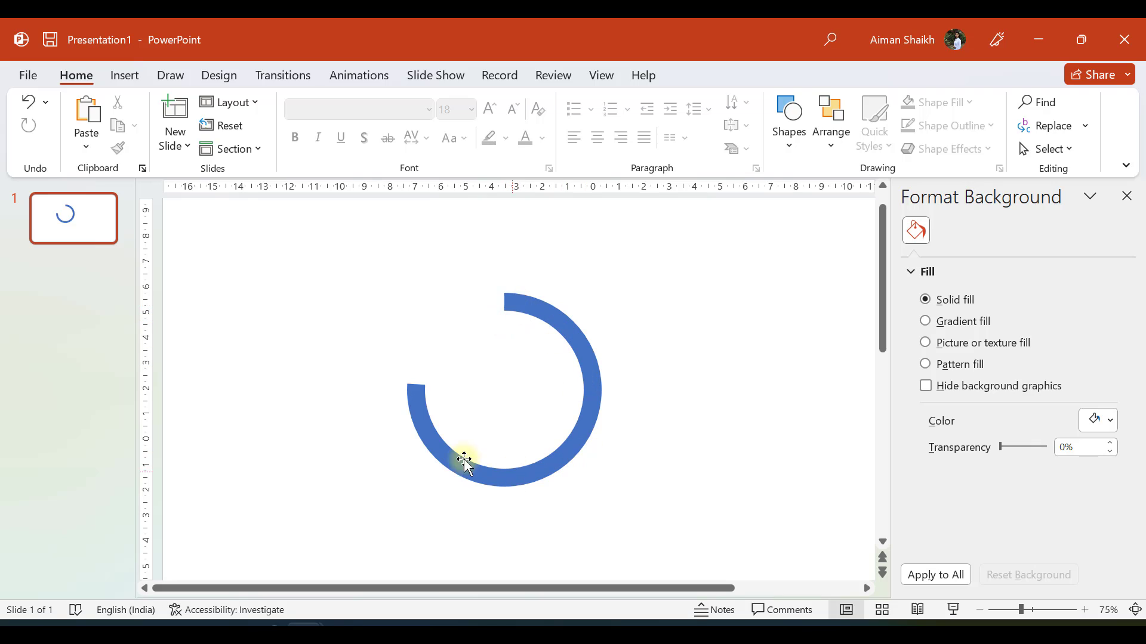
{"action": "scroll", "coordinate": [366, 392], "scroll_direction": "down", "scroll_amount": 2}
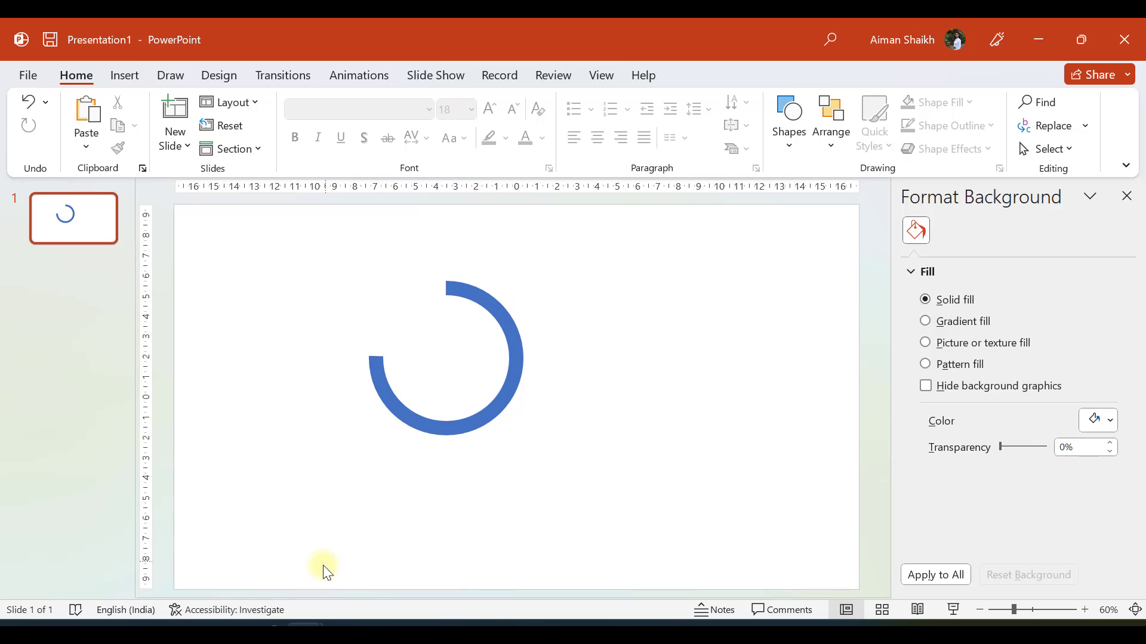
Browse Coolors' trending palettes to find the pink-to-purple-to-blue palette
{"action": "left_click", "coordinate": [266, 625]}
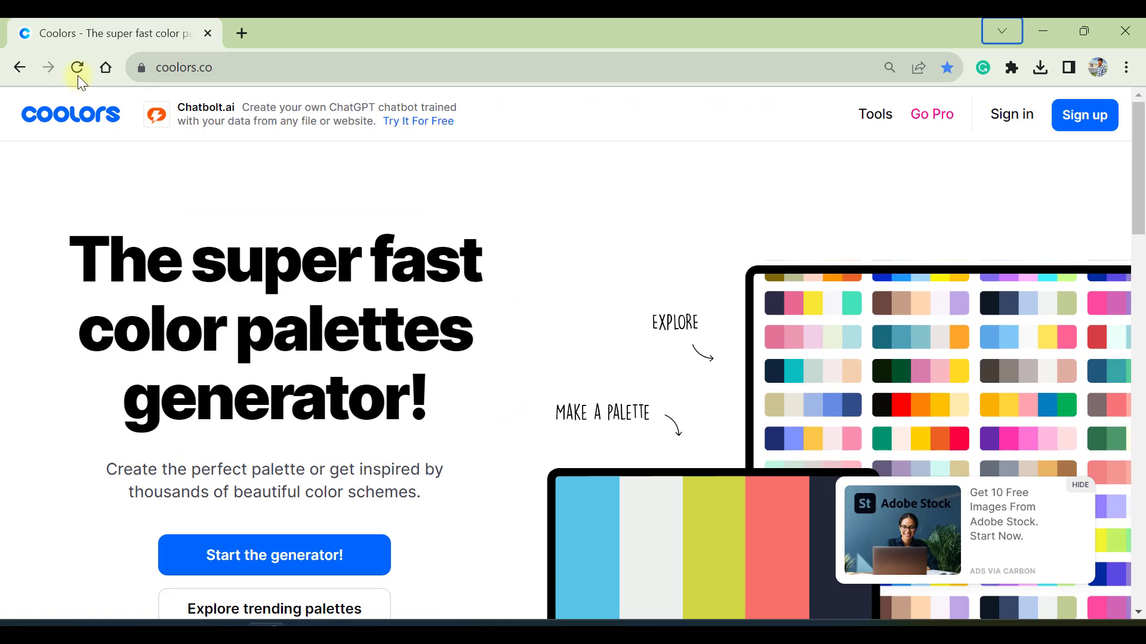
{"action": "left_click", "coordinate": [683, 353]}
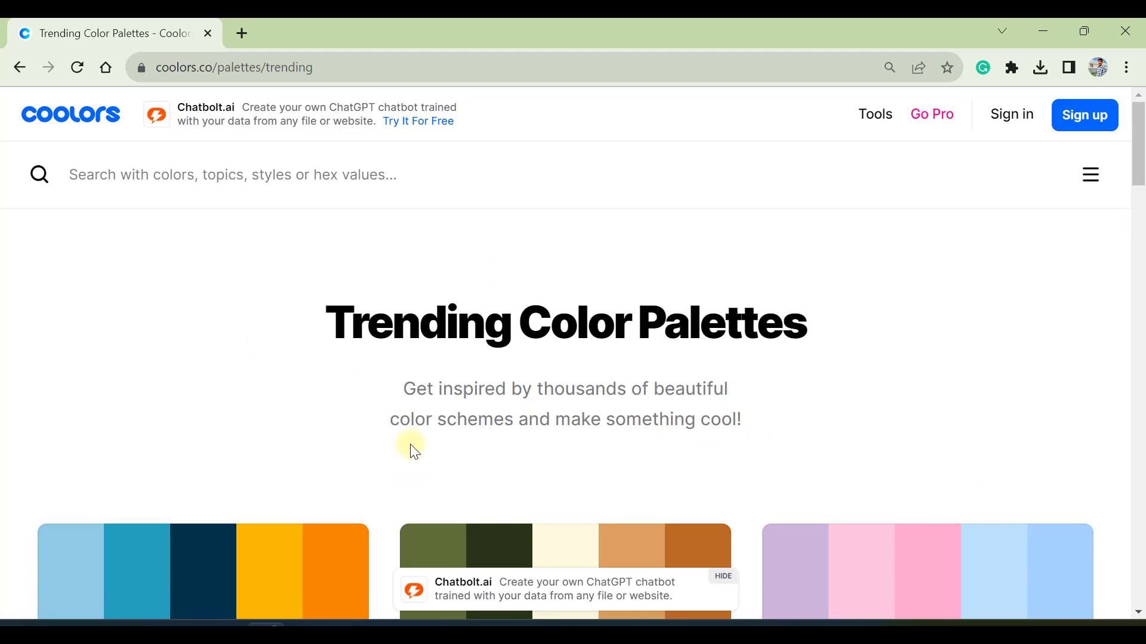
{"action": "scroll", "coordinate": [412, 448], "scroll_direction": "down", "scroll_amount": 12}
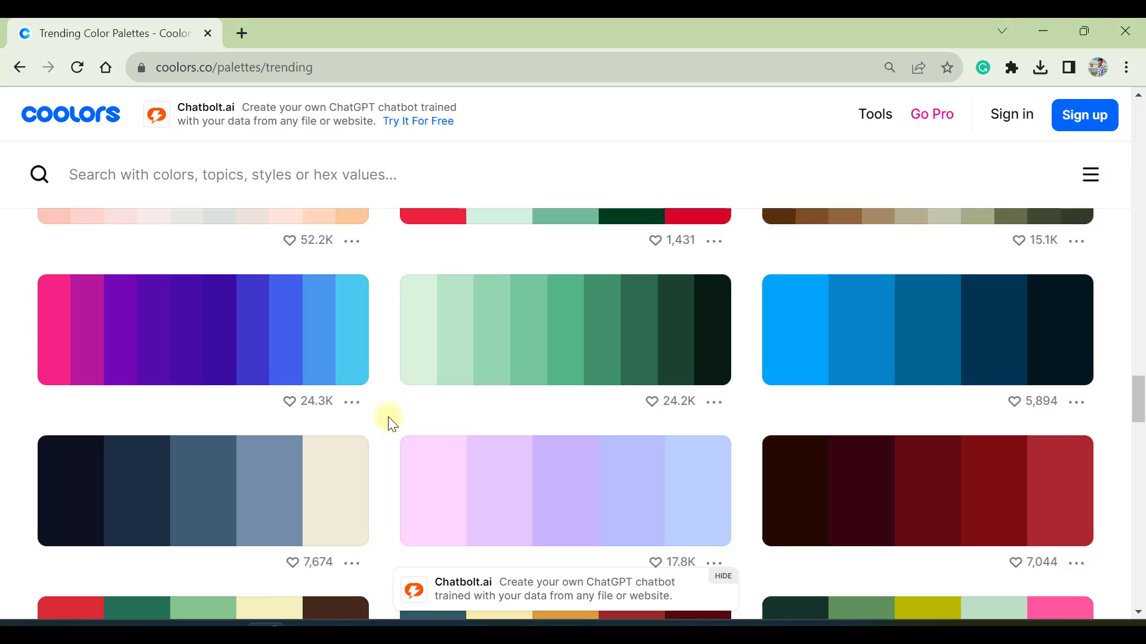
{"action": "scroll", "coordinate": [389, 422], "scroll_direction": "up", "scroll_amount": 1}
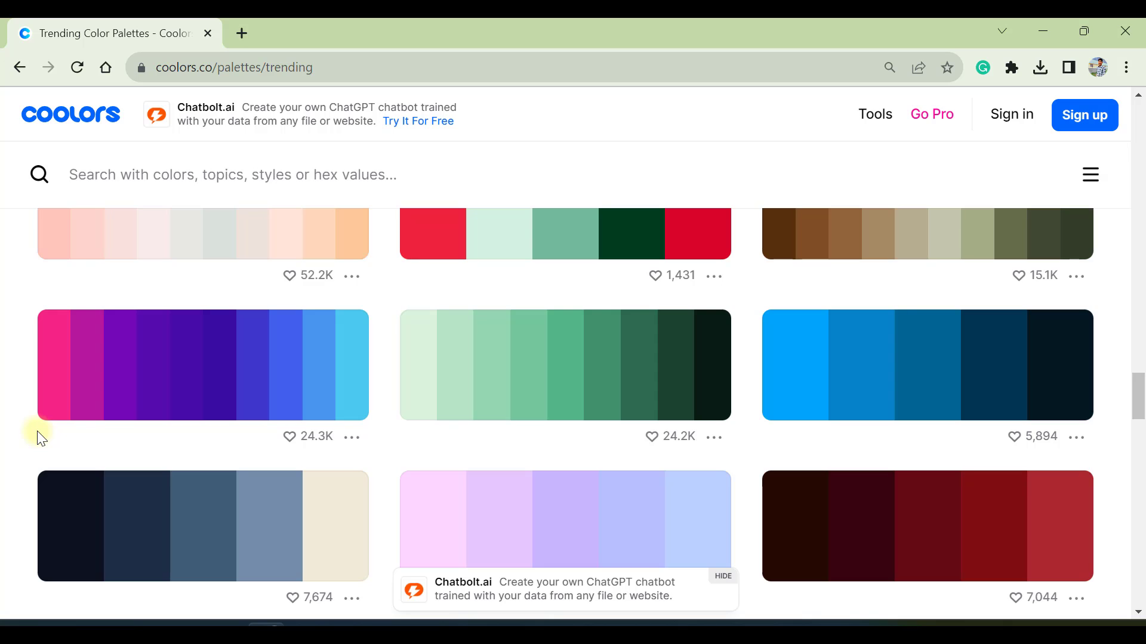
Snip the pink-to-blue palette to the clipboard and return to PowerPoint
{"action": "key", "text": "super+shift+s"}
{"action": "left_click_drag", "start_coordinate": [28, 302], "coordinate": [378, 432]}
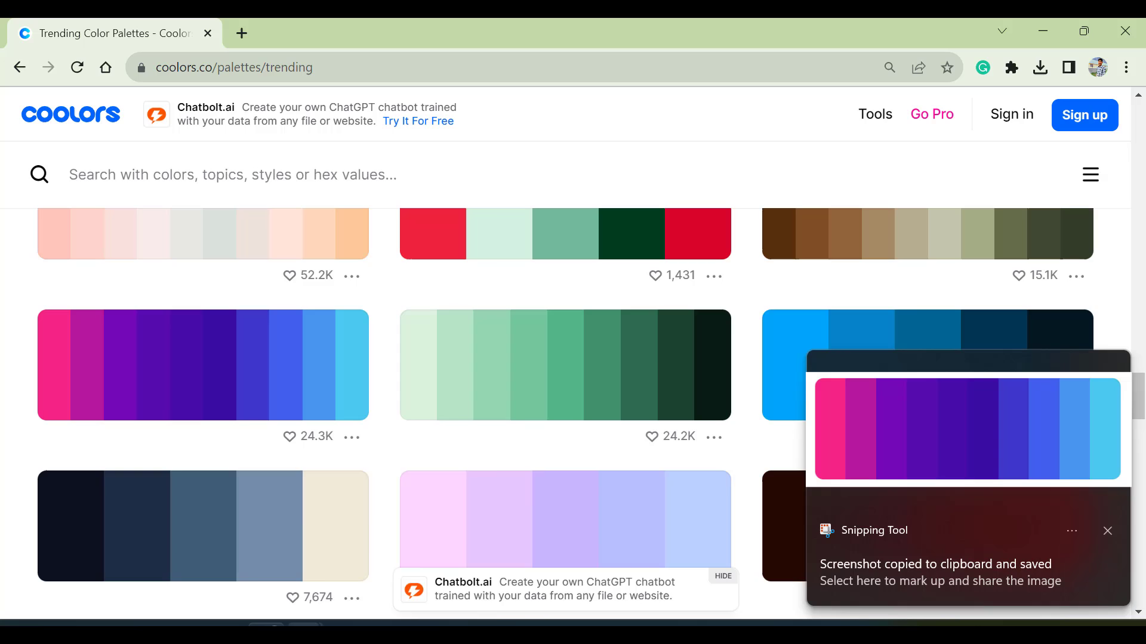
{"action": "mouse_move", "coordinate": [345, 603]}
{"action": "left_click", "coordinate": [382, 561]}
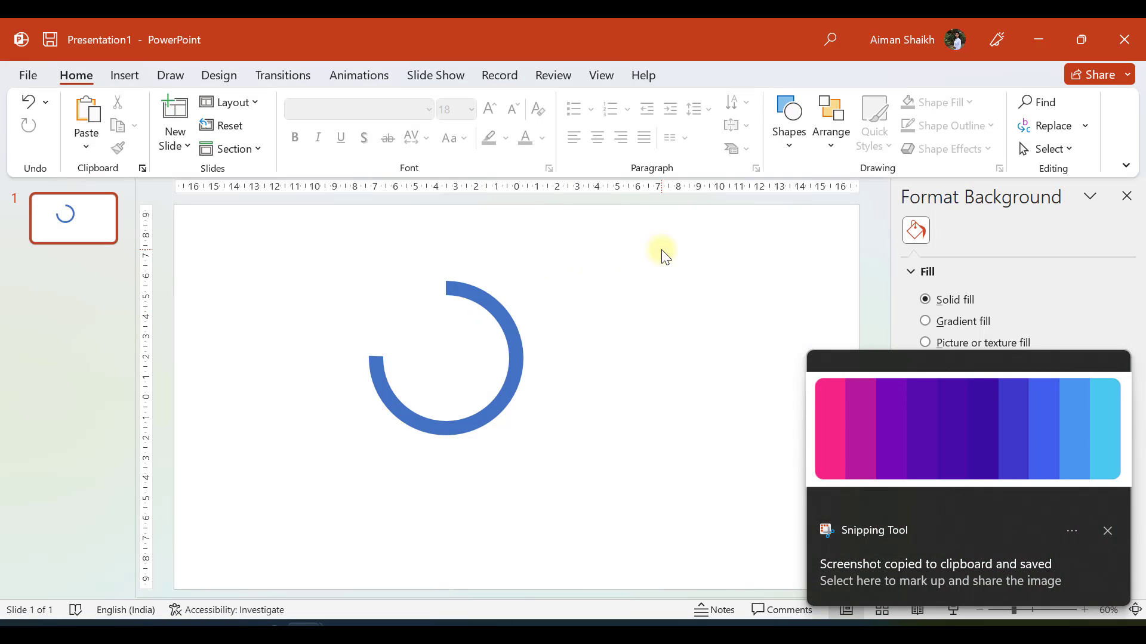
Paste the palette screenshot onto the slide and eyedrop its magenta for the ring's outline
{"action": "key", "text": "ctrl+v"}
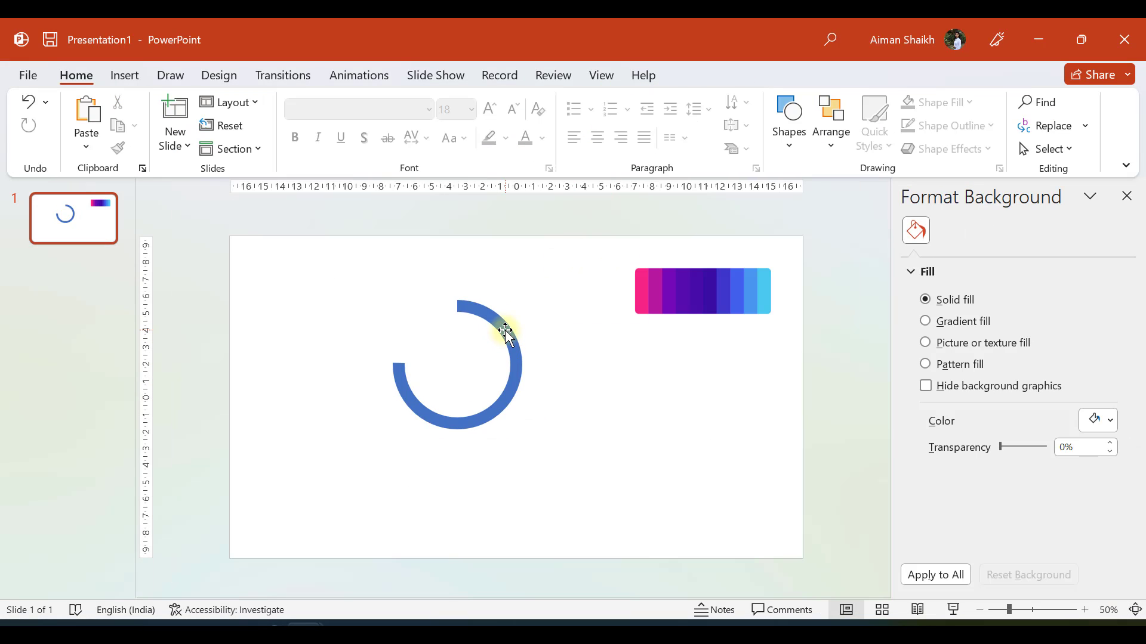
{"action": "left_click", "coordinate": [504, 332]}
{"action": "scroll", "coordinate": [570, 384], "scroll_direction": "up", "scroll_amount": 5}
{"action": "scroll", "coordinate": [572, 386], "scroll_direction": "down", "scroll_amount": 3}
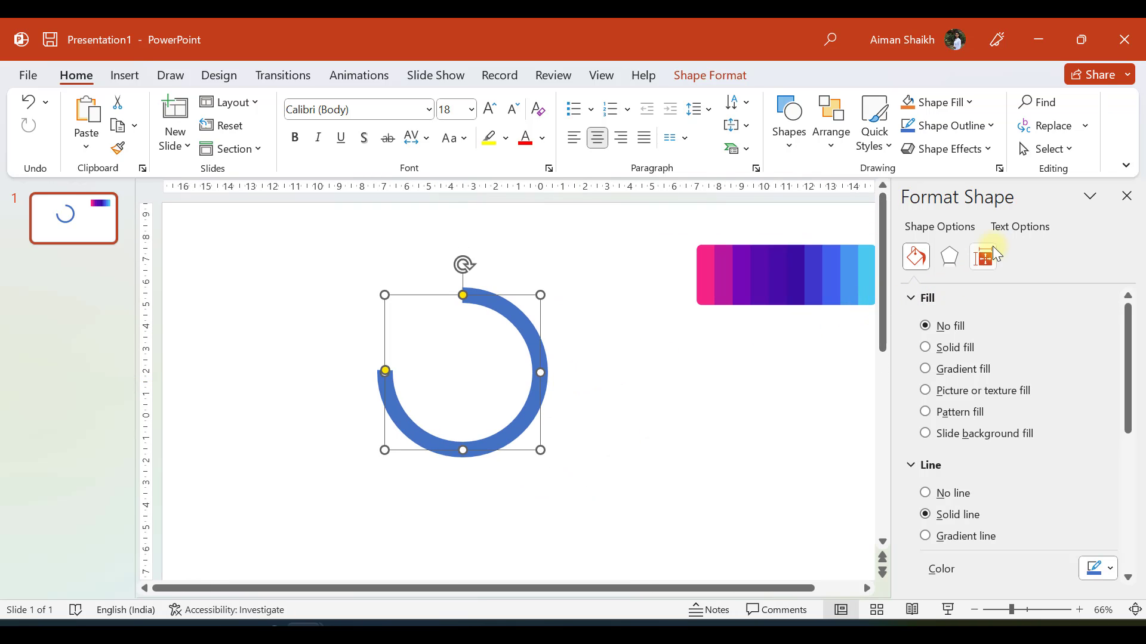
{"action": "left_click", "coordinate": [913, 299]}
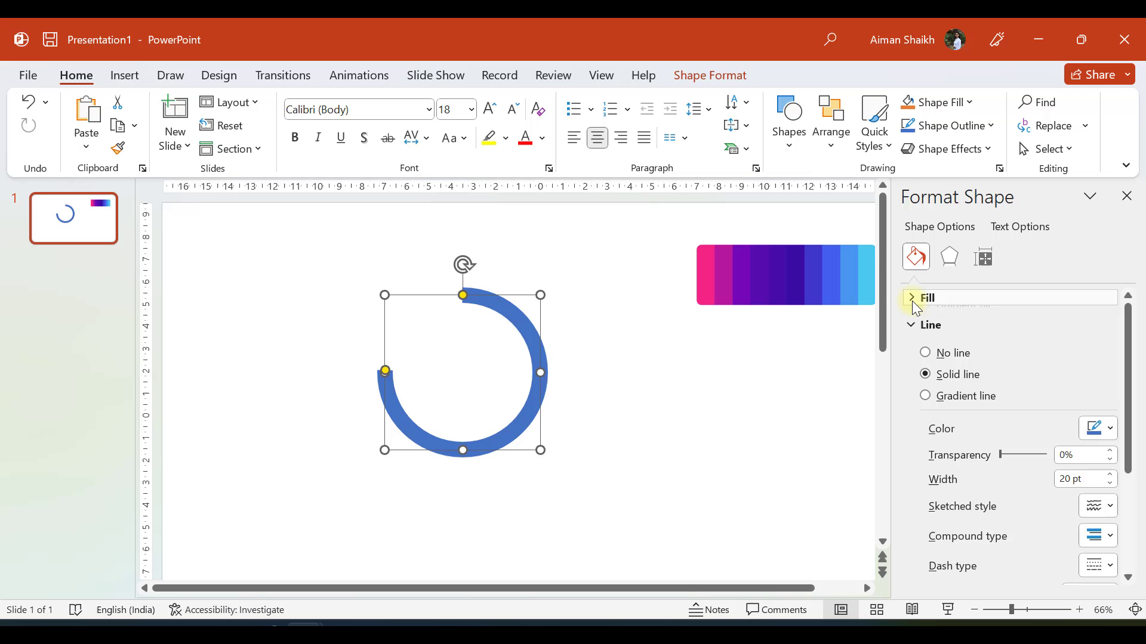
{"action": "left_click", "coordinate": [1098, 427]}
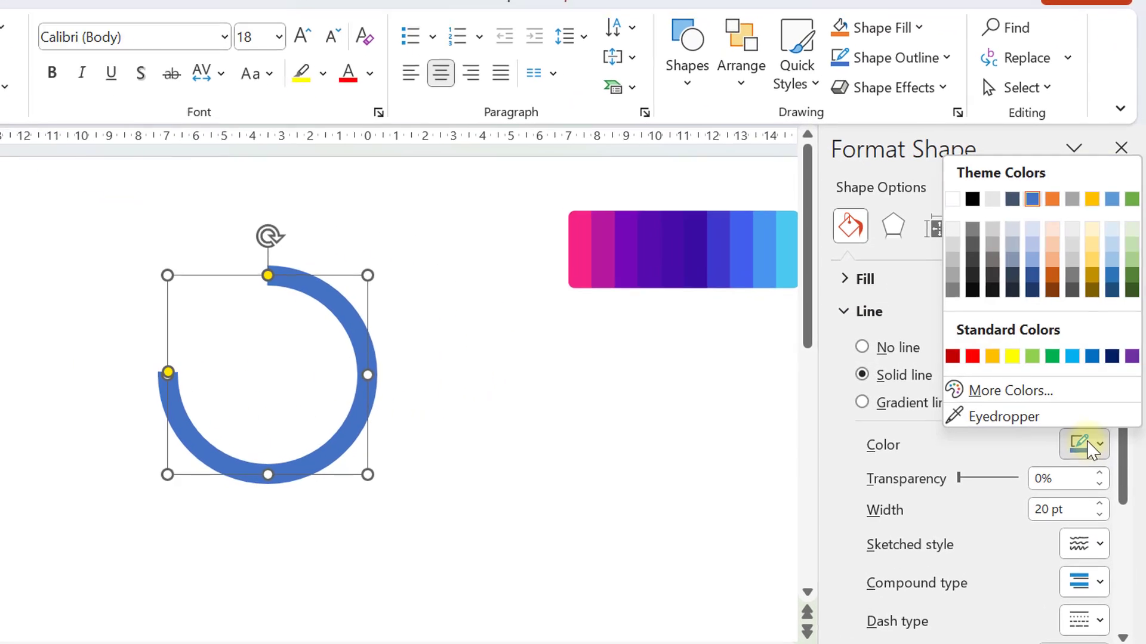
{"action": "left_click", "coordinate": [1055, 407]}
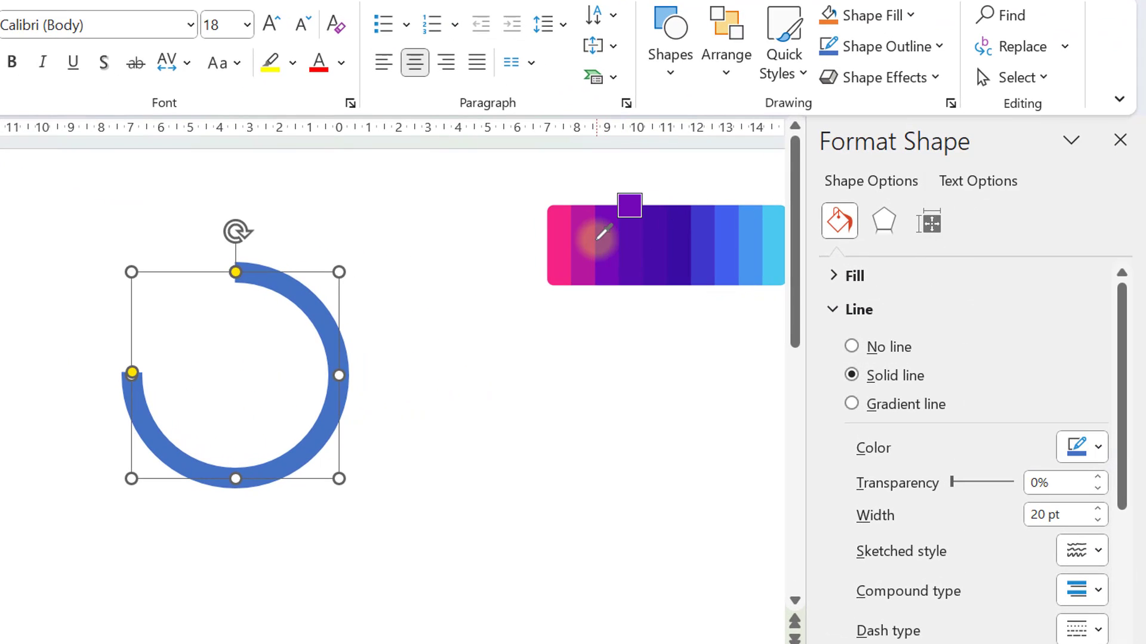
{"action": "left_click", "coordinate": [588, 225]}
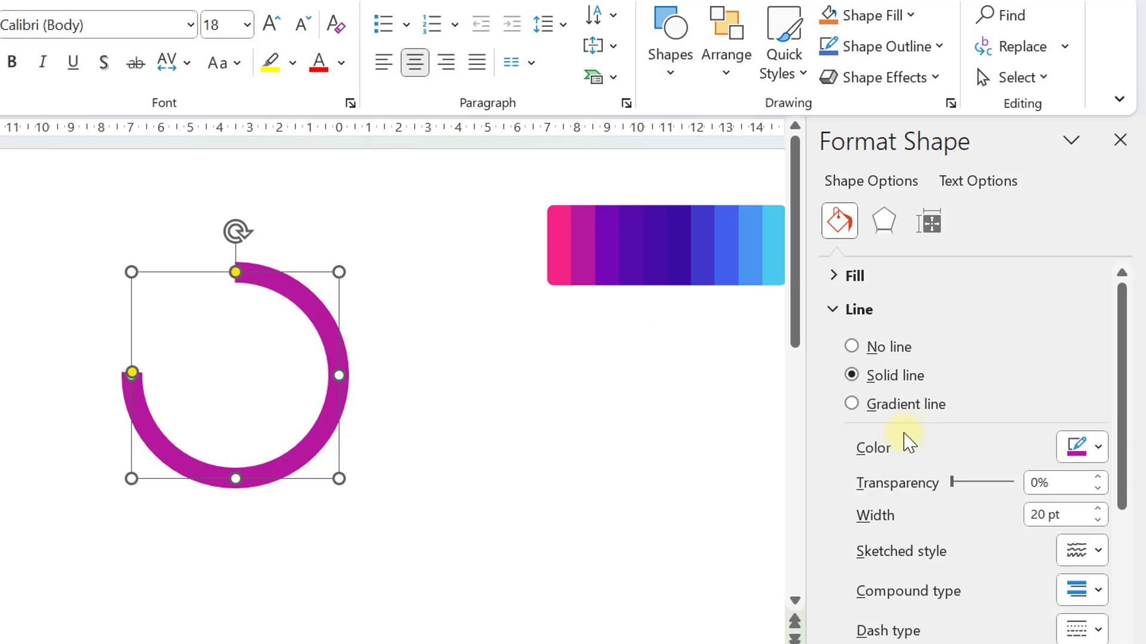
Switch the ring's outline to a gradient line and delete the extra gradient stops
{"action": "left_click", "coordinate": [852, 404]}
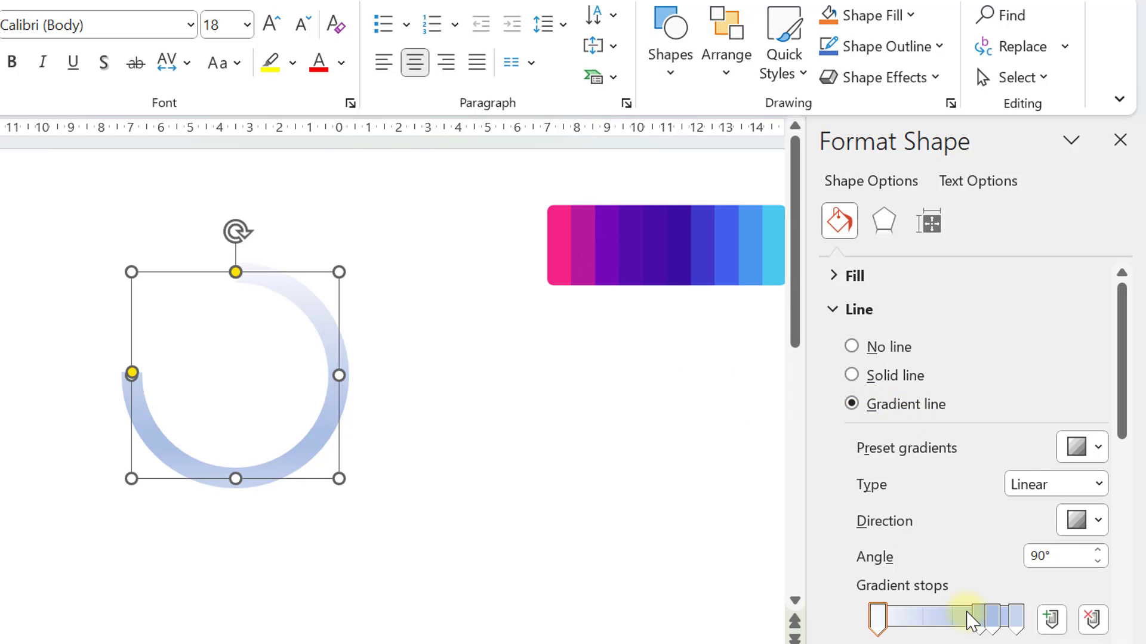
{"action": "left_click", "coordinate": [978, 617]}
{"action": "left_click", "coordinate": [1092, 620]}
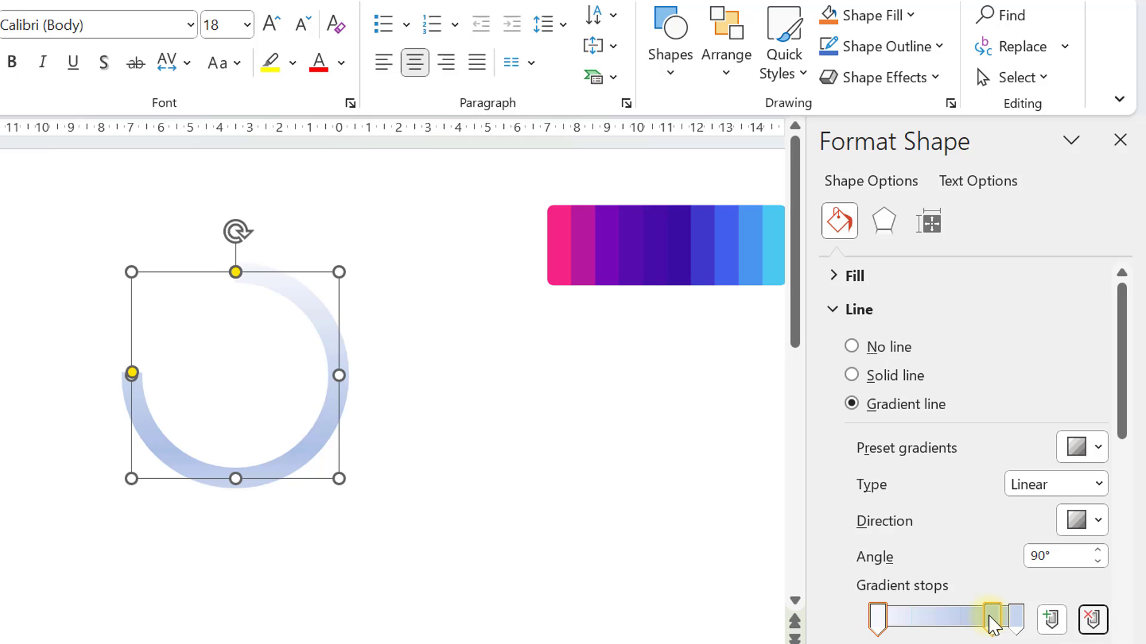
{"action": "left_click", "coordinate": [973, 617]}
{"action": "left_click_drag", "start_coordinate": [959, 628], "coordinate": [948, 624]}
{"action": "scroll", "coordinate": [870, 530], "scroll_direction": "down", "scroll_amount": 3}
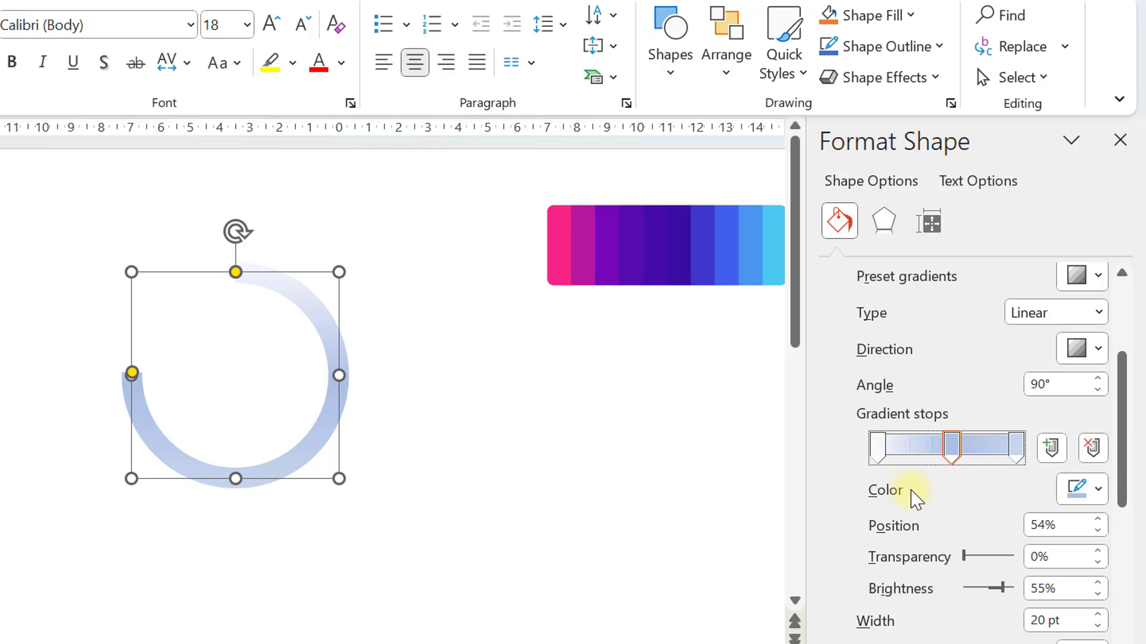
Eyedrop purple and dark purple from the palette for the first and middle stops
{"action": "left_click", "coordinate": [878, 448]}
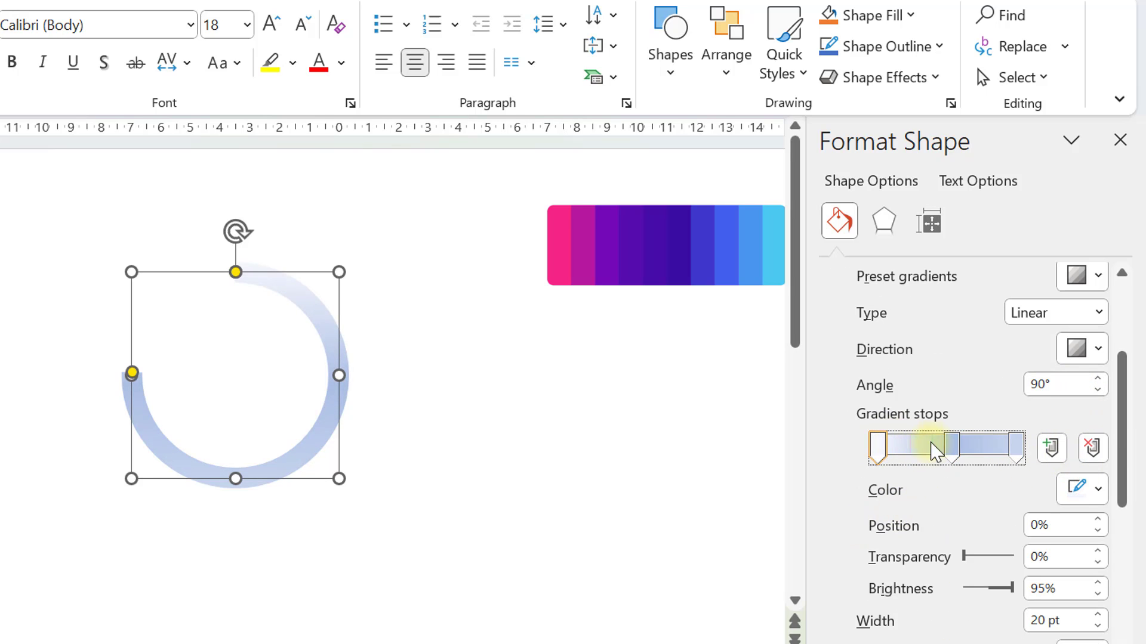
{"action": "left_click", "coordinate": [1096, 489]}
{"action": "left_click", "coordinate": [986, 468]}
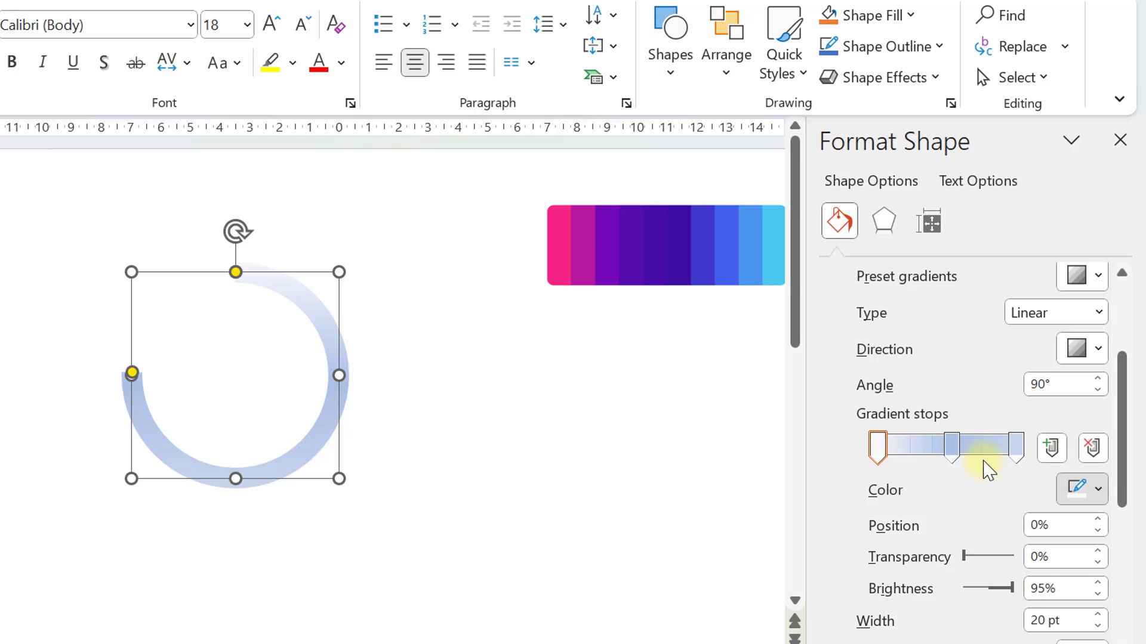
{"action": "left_click", "coordinate": [599, 236]}
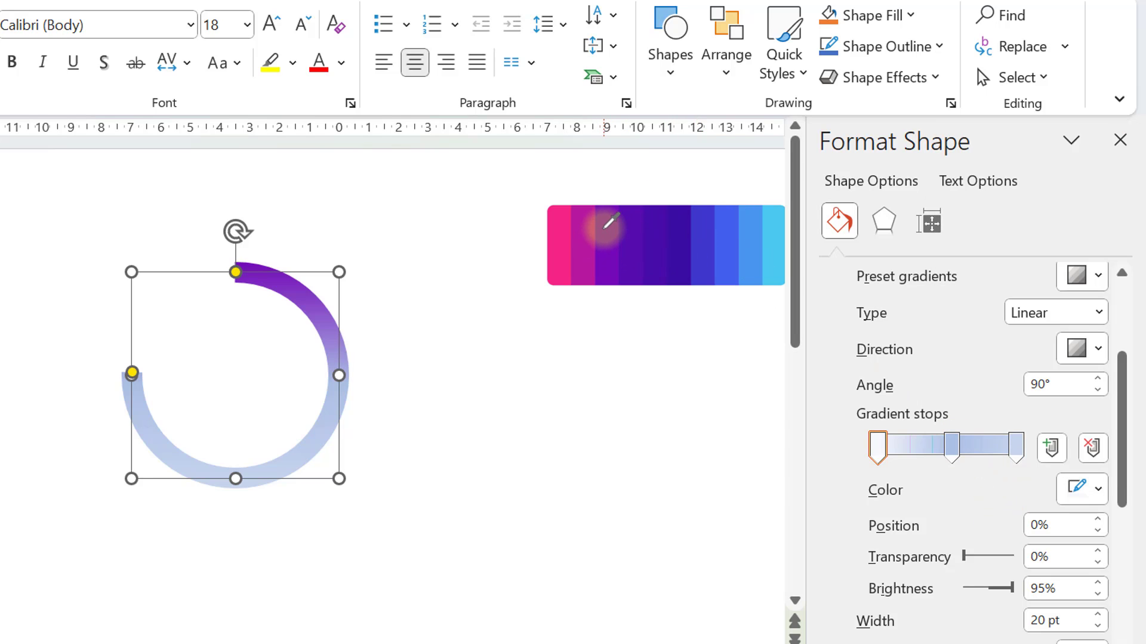
{"action": "left_click", "coordinate": [952, 453]}
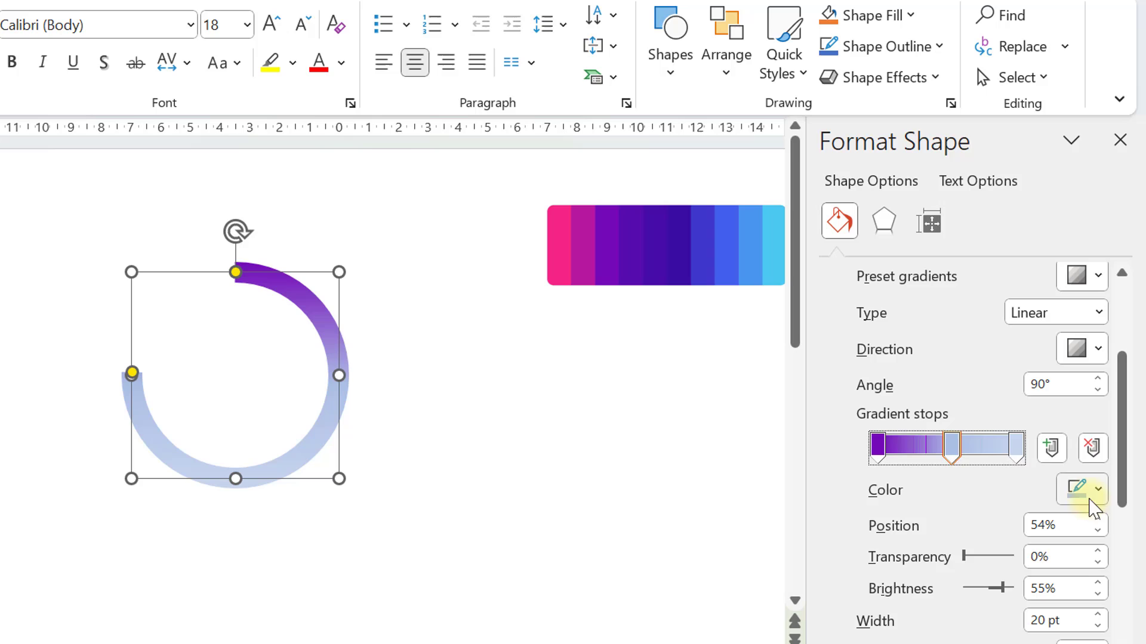
{"action": "left_click", "coordinate": [1095, 490]}
{"action": "left_click", "coordinate": [1016, 461]}
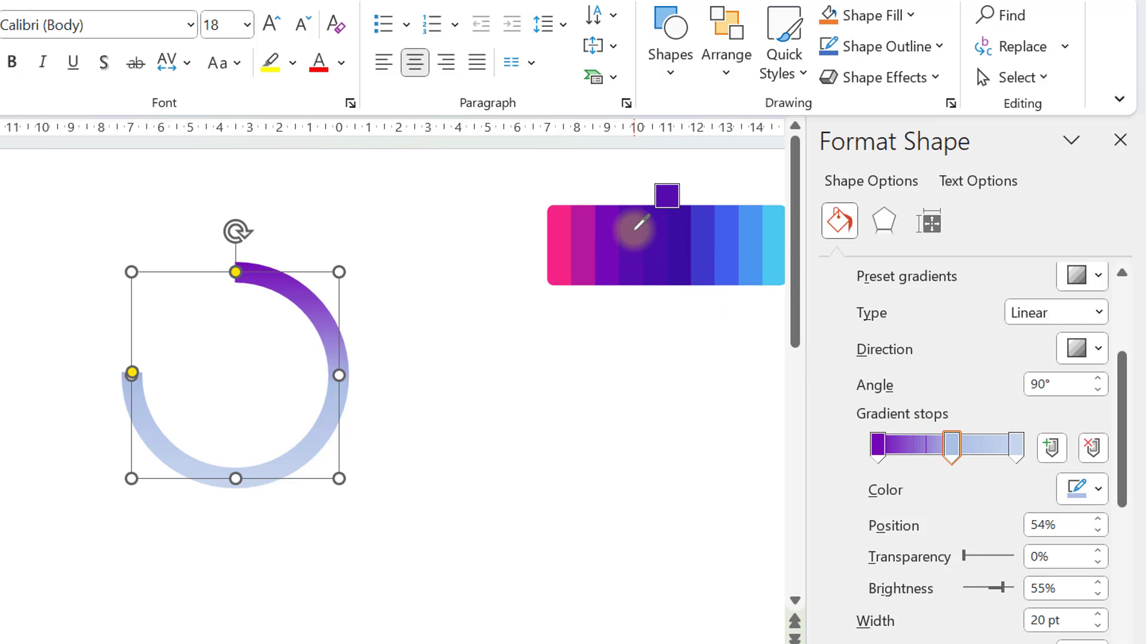
{"action": "left_click", "coordinate": [635, 229]}
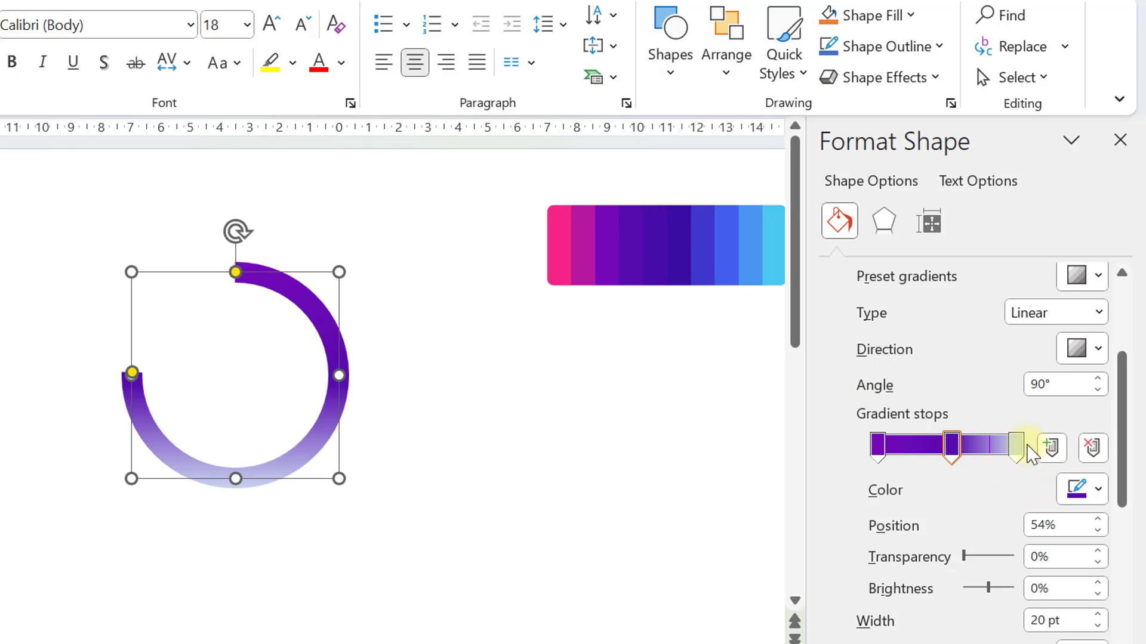
Eyedrop dark purple from the palette for the last gradient stop and check the result
{"action": "left_click", "coordinate": [1017, 449]}
{"action": "left_click", "coordinate": [1096, 490]}
{"action": "left_click", "coordinate": [1000, 464]}
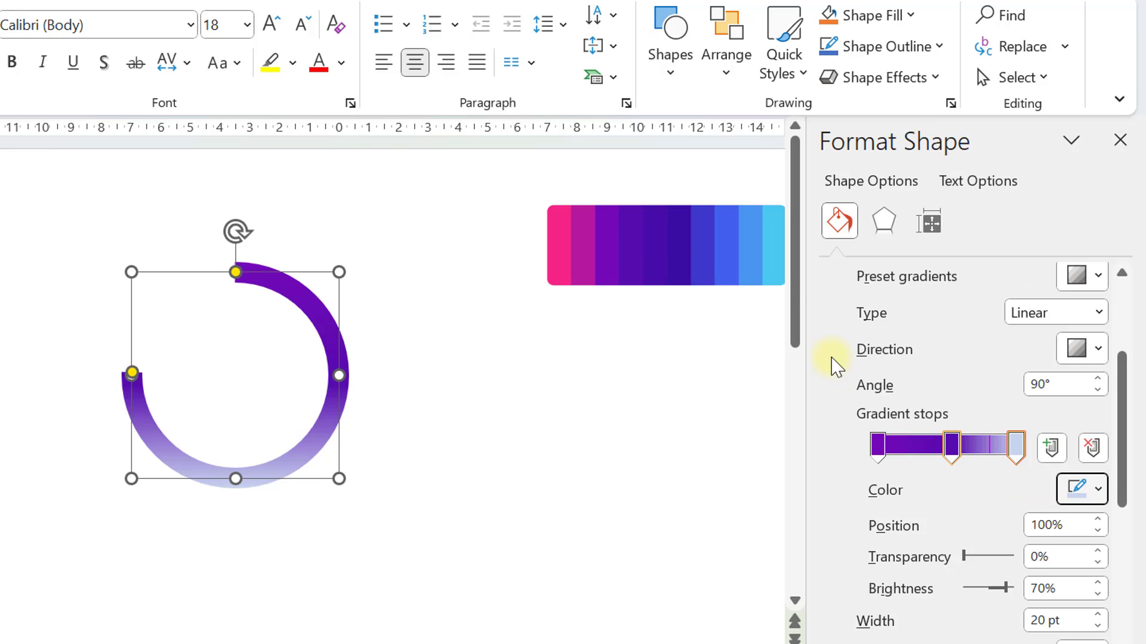
{"action": "left_click", "coordinate": [690, 222]}
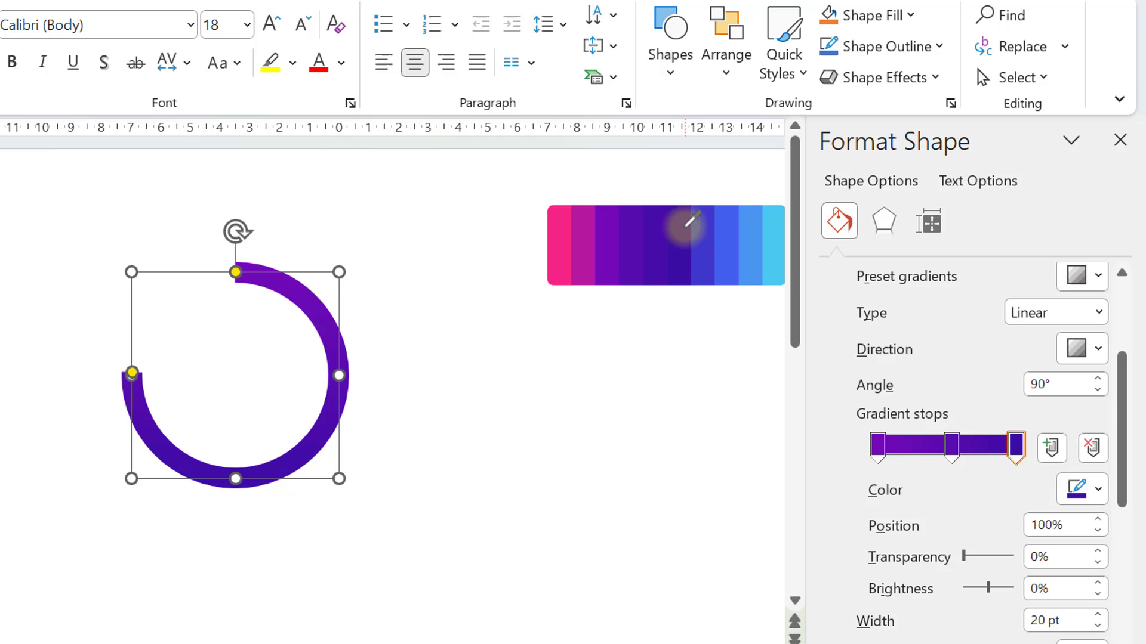
{"action": "left_click", "coordinate": [514, 419]}
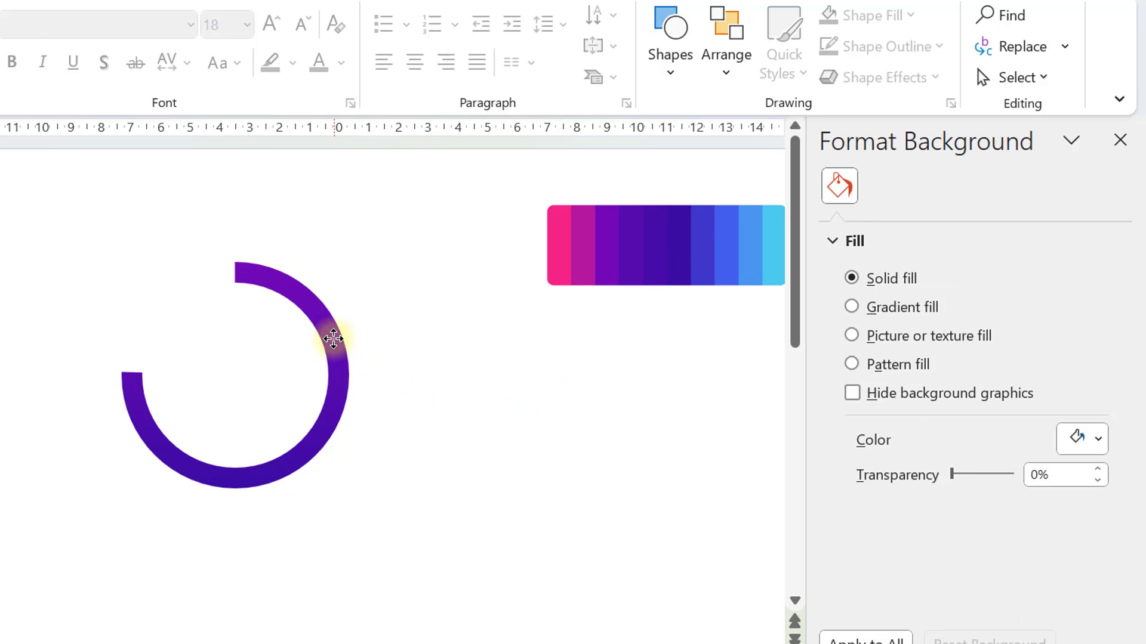
{"action": "left_click", "coordinate": [330, 339]}
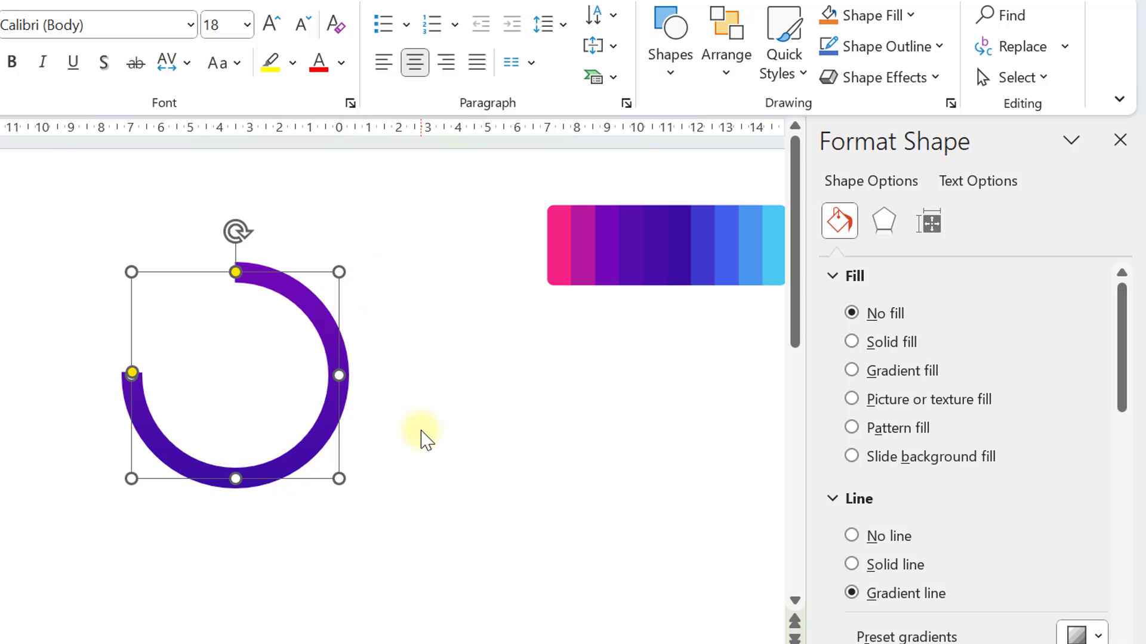
{"action": "scroll", "coordinate": [864, 440], "scroll_direction": "down", "scroll_amount": 3}
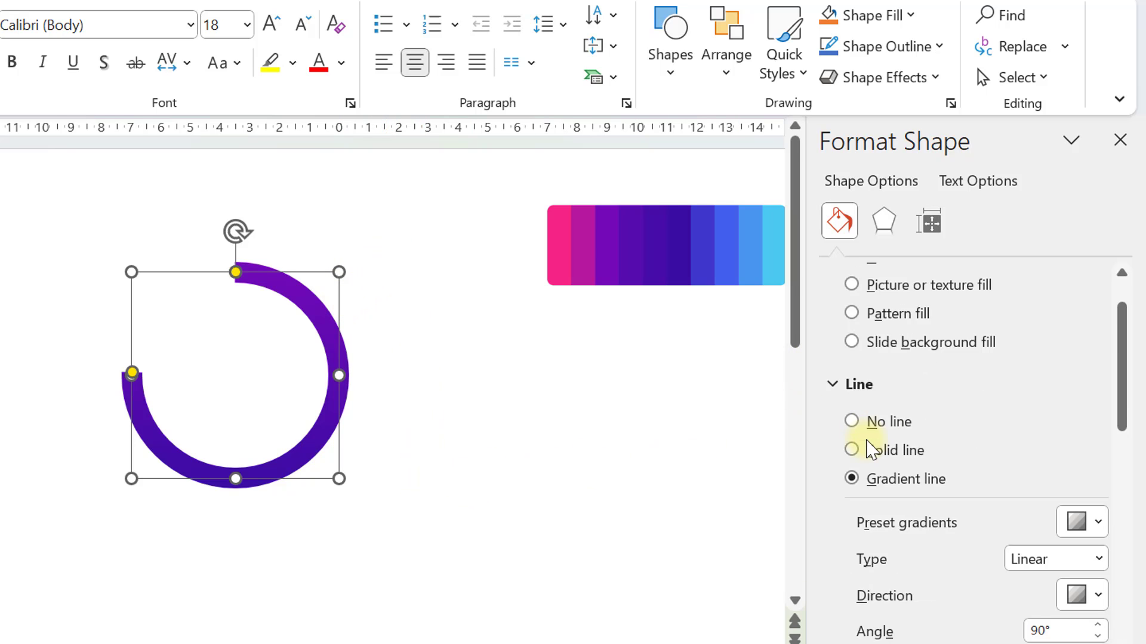
{"action": "scroll", "coordinate": [871, 448], "scroll_direction": "down", "scroll_amount": 3}
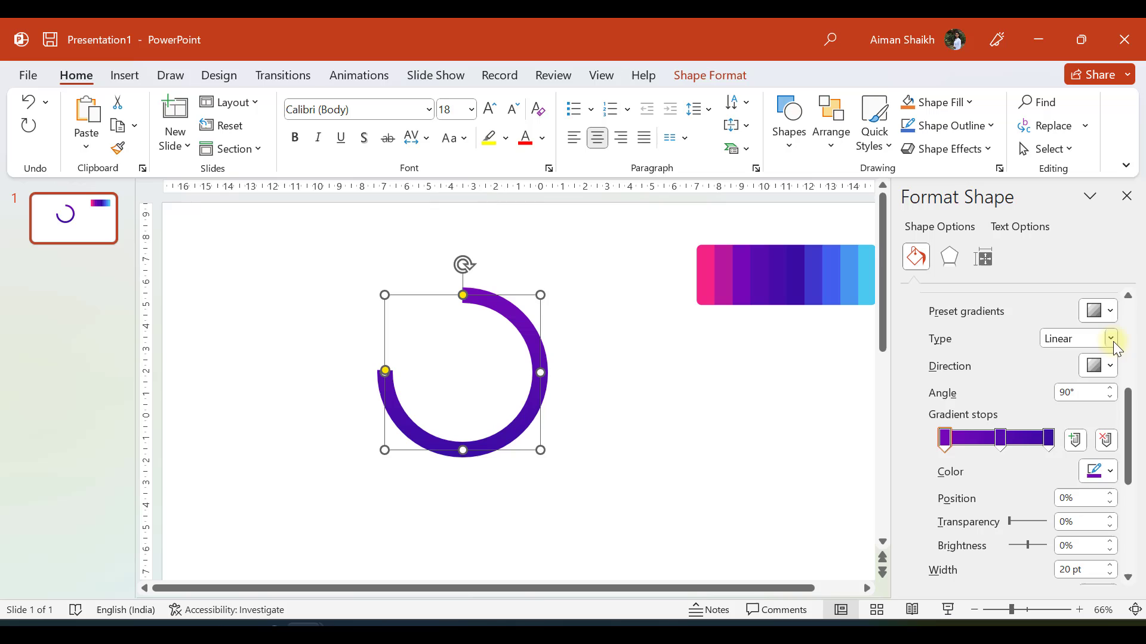
Make the outline gradient Radial and move the ring down and left on the slide
{"action": "left_click", "coordinate": [1112, 339]}
{"action": "left_click", "coordinate": [1068, 376]}
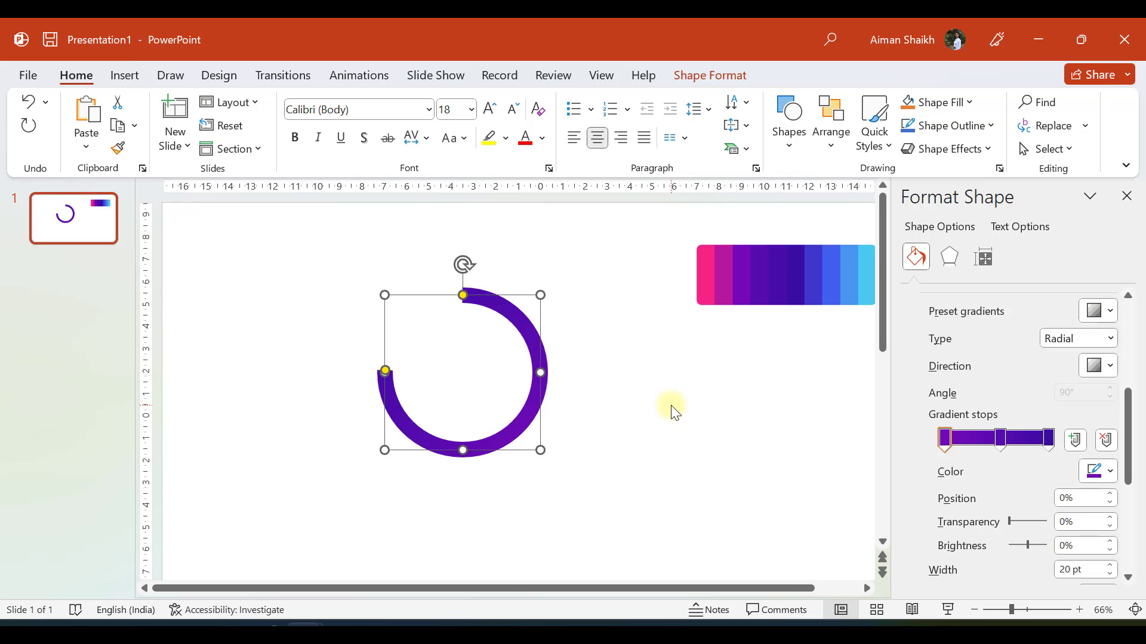
{"action": "left_click", "coordinate": [1099, 365]}
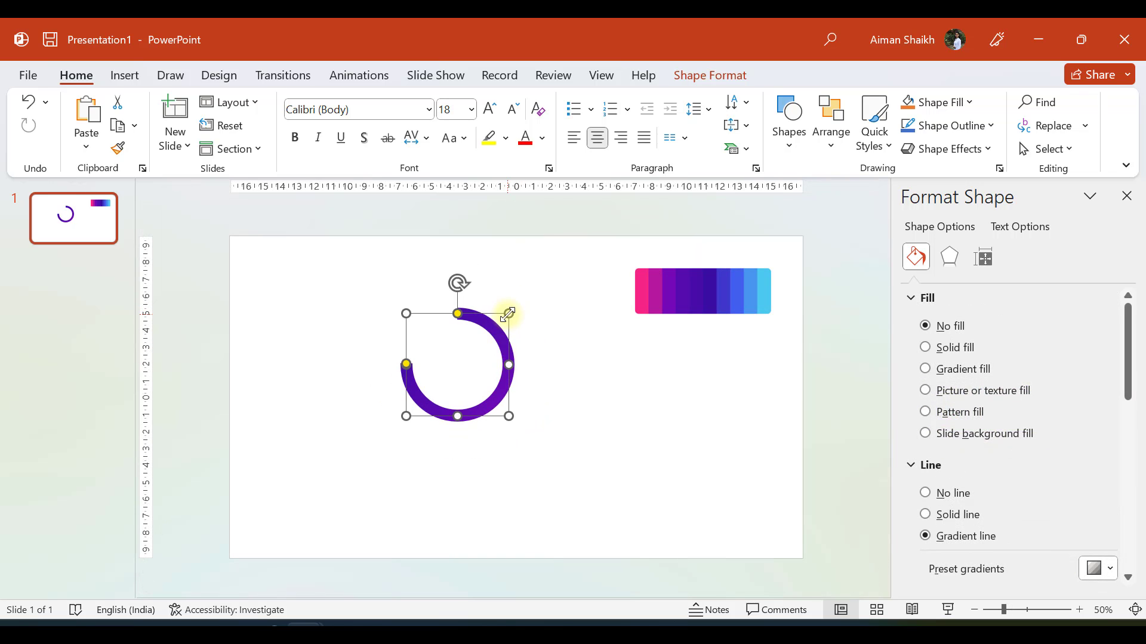
{"action": "left_click_drag", "start_coordinate": [508, 314], "coordinate": [385, 370]}
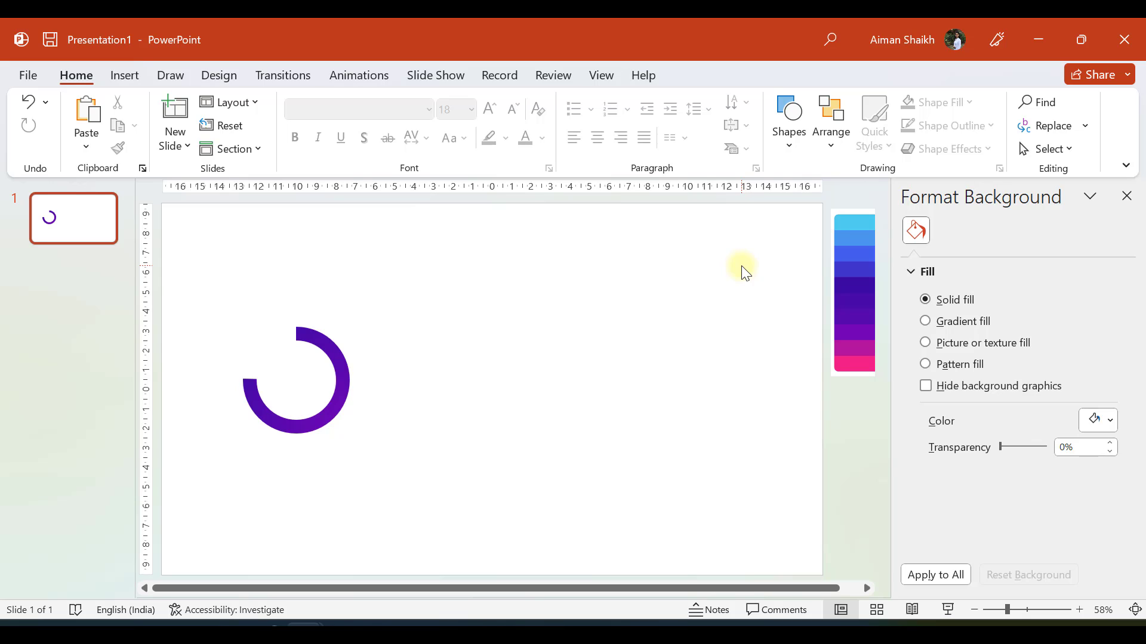
Set the ring's line Cap type to Round so both ends are rounded
{"action": "left_click", "coordinate": [324, 337]}
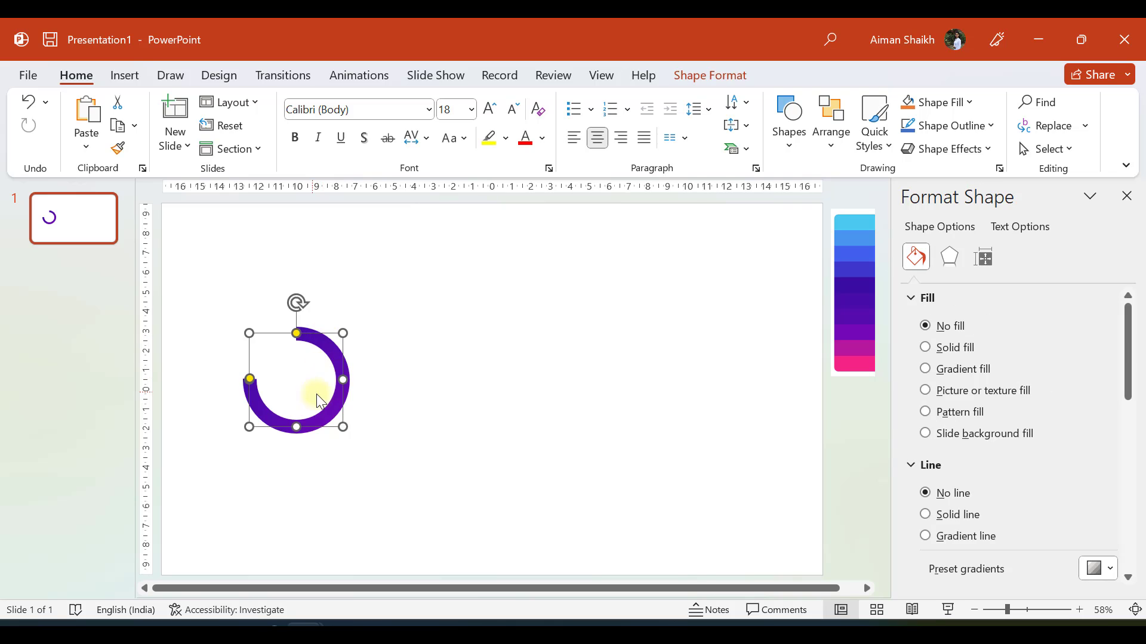
{"action": "scroll", "coordinate": [248, 424], "scroll_direction": "up", "scroll_amount": 2, "text": "ctrl"}
{"action": "scroll", "coordinate": [249, 425], "scroll_direction": "up", "scroll_amount": 5, "text": "ctrl"}
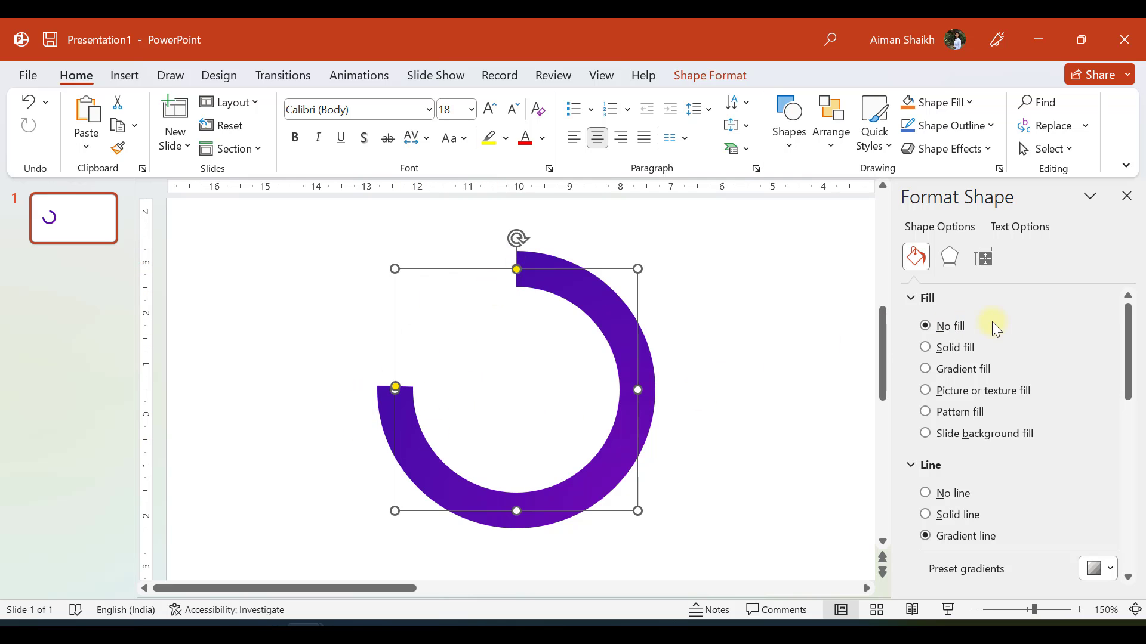
{"action": "scroll", "coordinate": [991, 324], "scroll_direction": "down", "scroll_amount": 5}
{"action": "scroll", "coordinate": [958, 414], "scroll_direction": "down", "scroll_amount": 5}
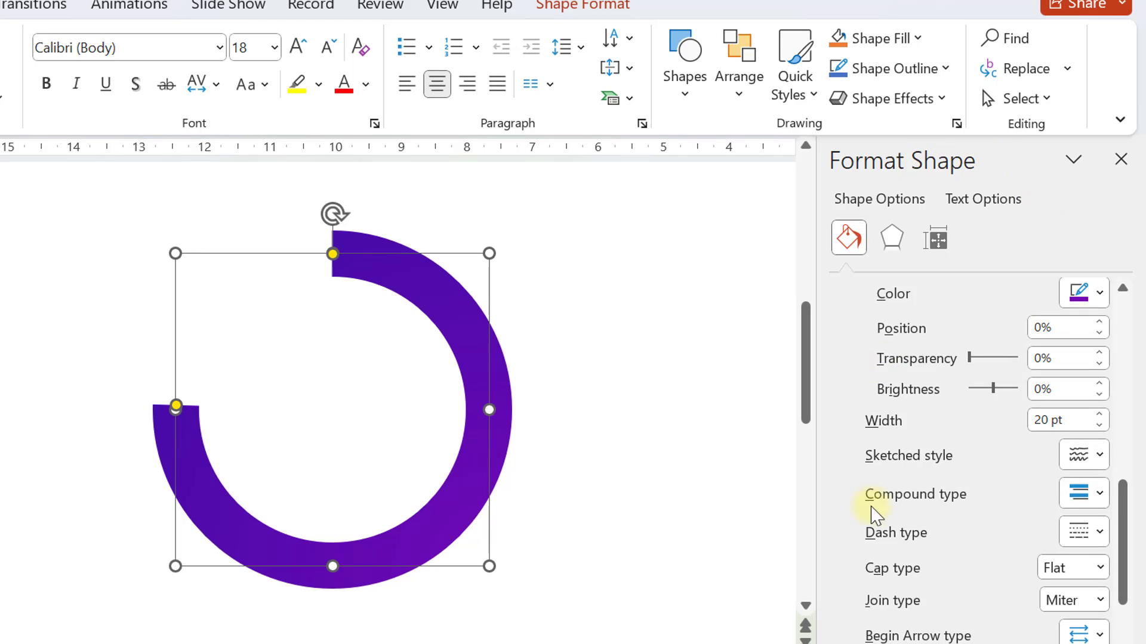
{"action": "scroll", "coordinate": [933, 478], "scroll_direction": "down", "scroll_amount": 3}
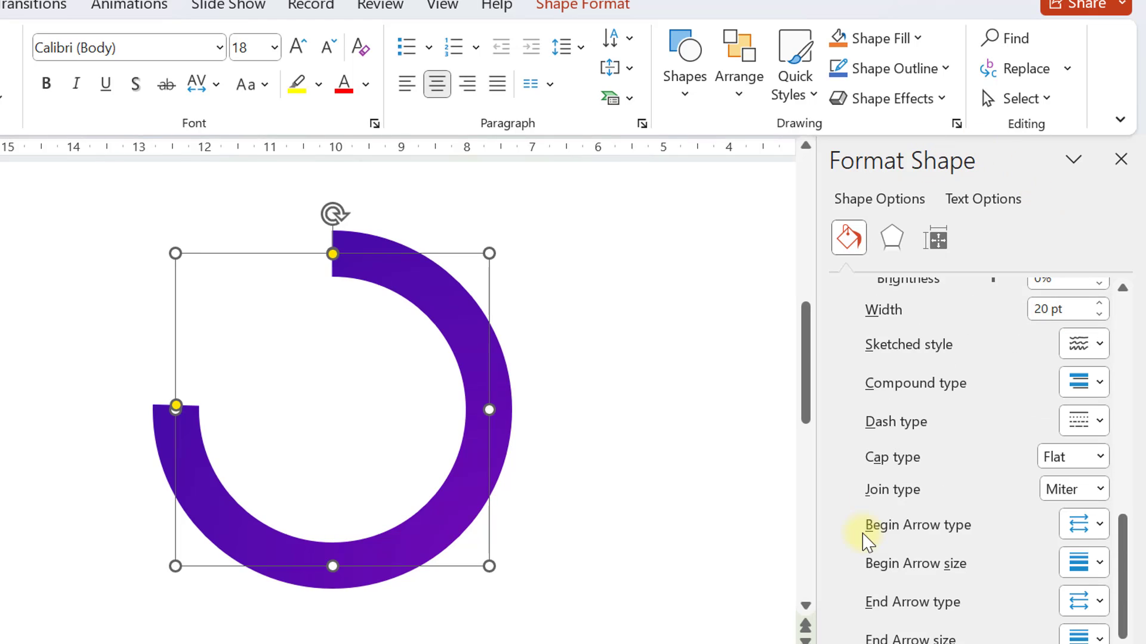
{"action": "left_click", "coordinate": [1099, 456]}
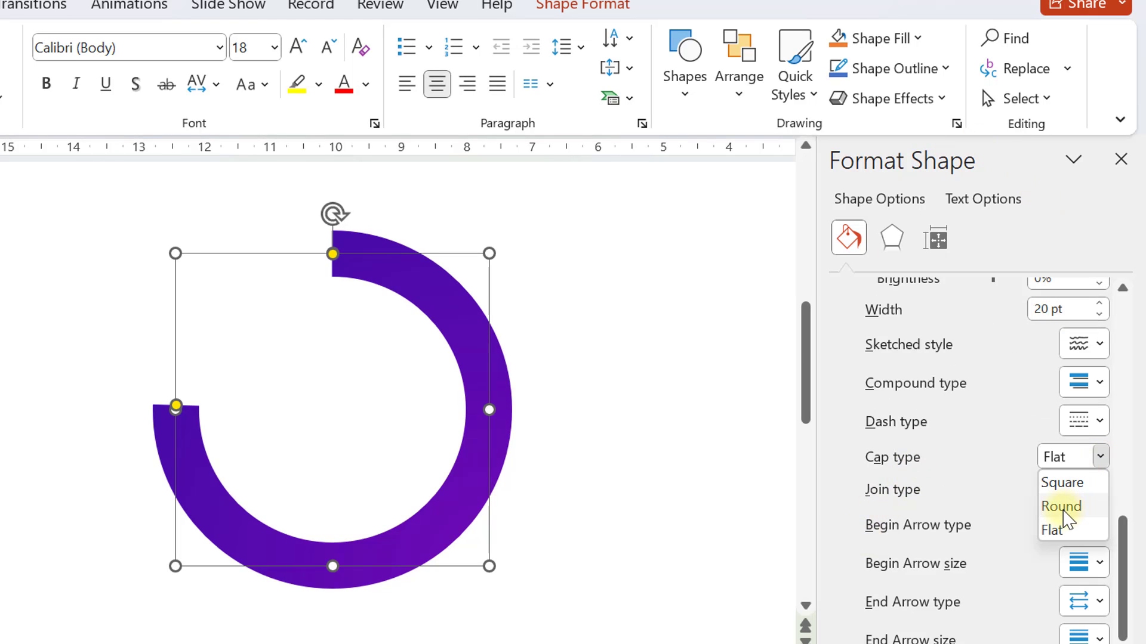
{"action": "left_click", "coordinate": [1061, 507]}
{"action": "left_click", "coordinate": [191, 238]}
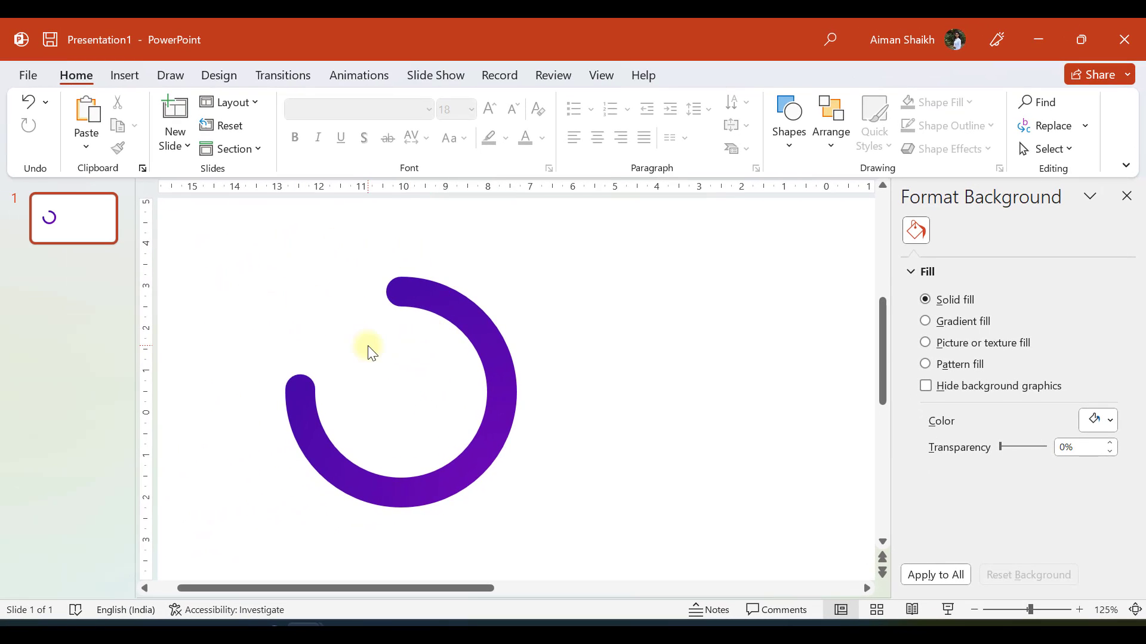
{"action": "scroll", "coordinate": [391, 356], "scroll_direction": "down", "scroll_amount": 5}
{"action": "scroll", "coordinate": [394, 358], "scroll_direction": "down", "scroll_amount": 2}
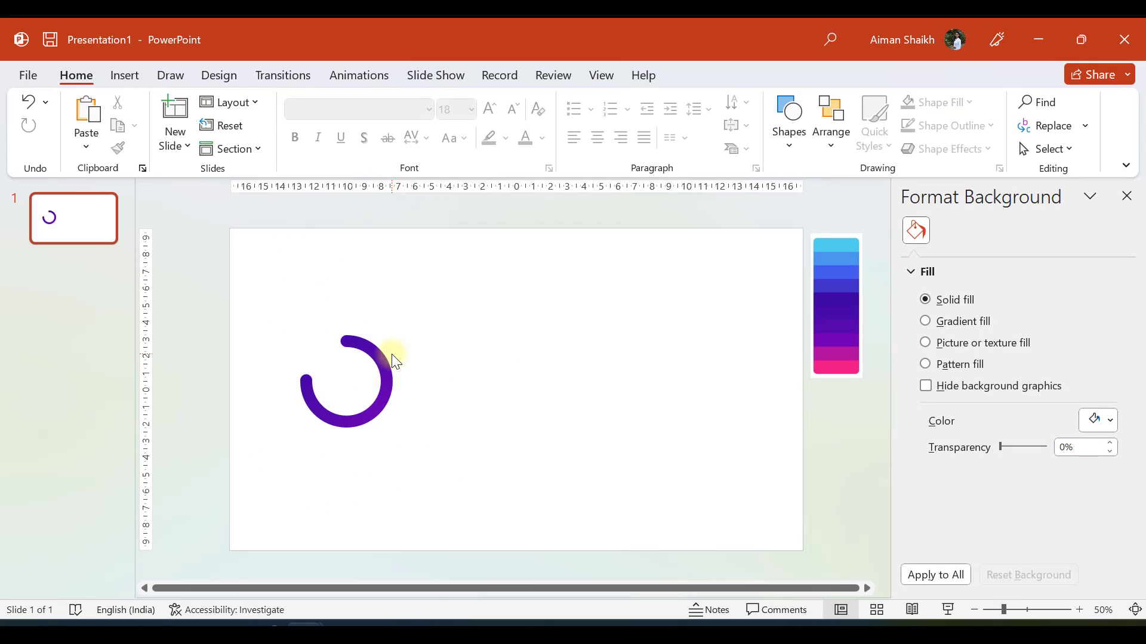
Apply the Wheel entrance animation to the ring and preview it
{"action": "left_click", "coordinate": [372, 356]}
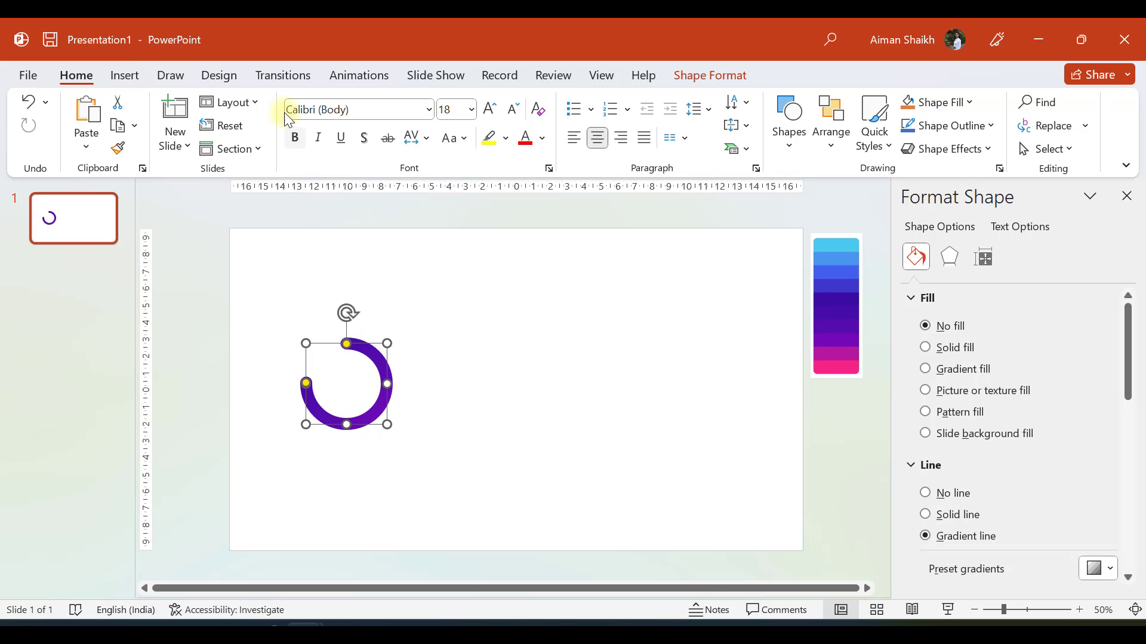
{"action": "left_click", "coordinate": [351, 74]}
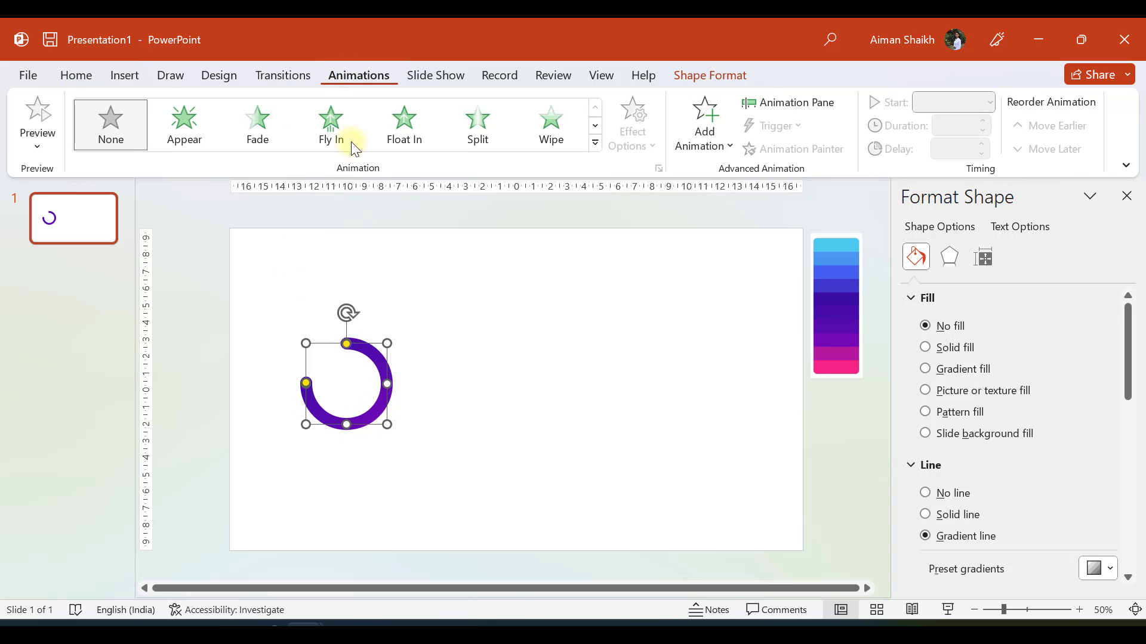
{"action": "left_click", "coordinate": [596, 143]}
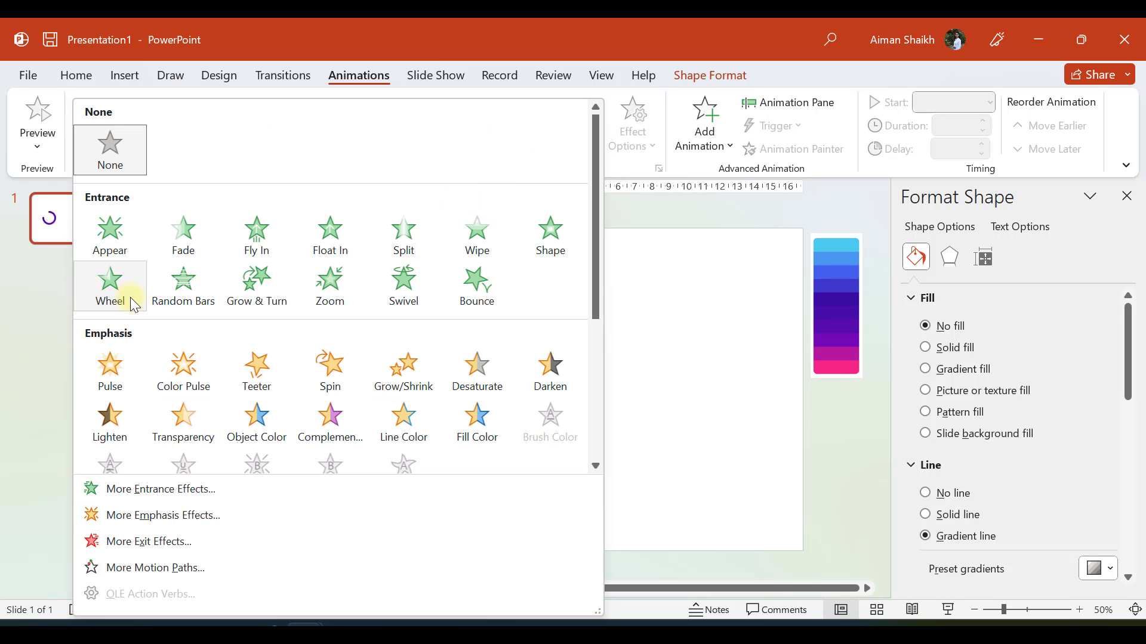
{"action": "left_click", "coordinate": [110, 293]}
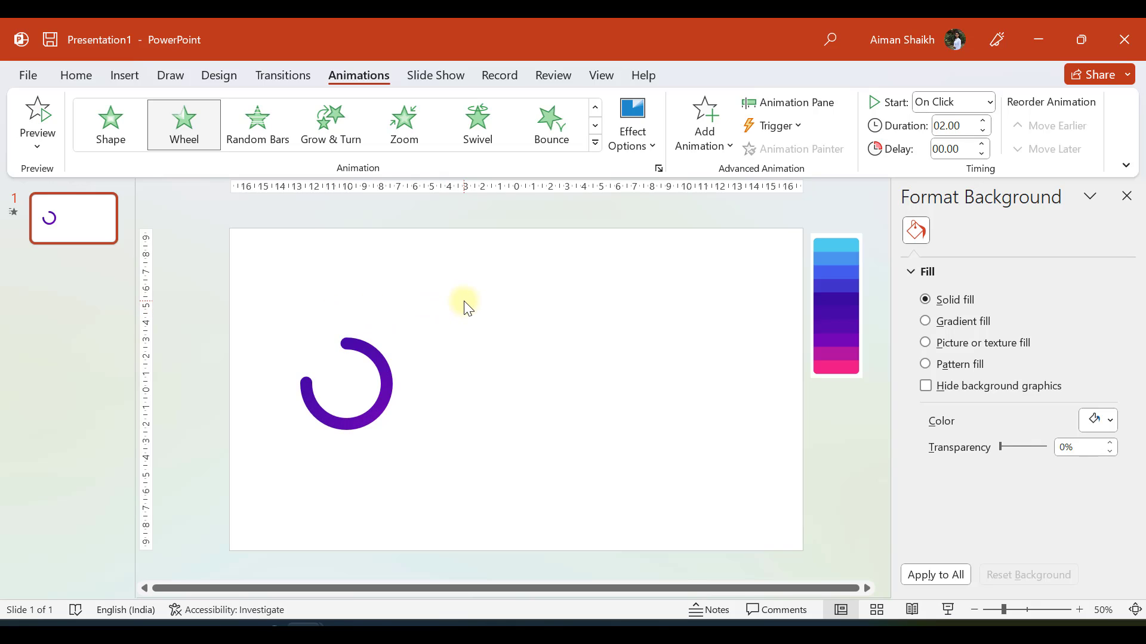
{"action": "left_click", "coordinate": [37, 119]}
Select the animation duration value, then replay the animation preview
{"action": "left_click", "coordinate": [958, 131]}
{"action": "left_click", "coordinate": [750, 232]}
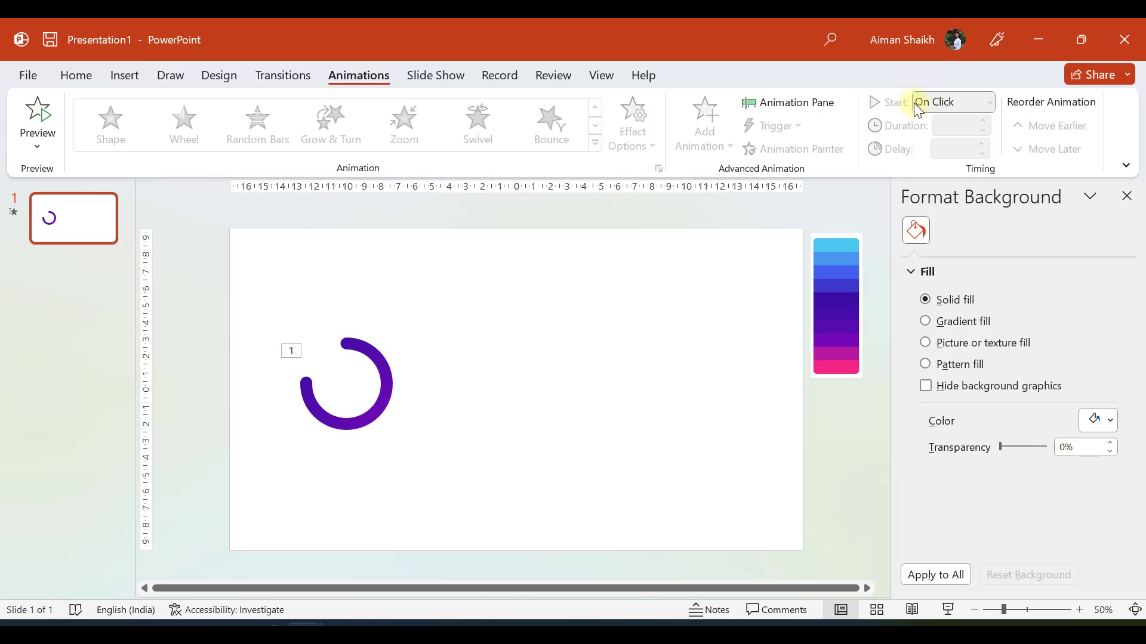
{"action": "scroll", "coordinate": [215, 324], "scroll_direction": "up", "scroll_amount": 3}
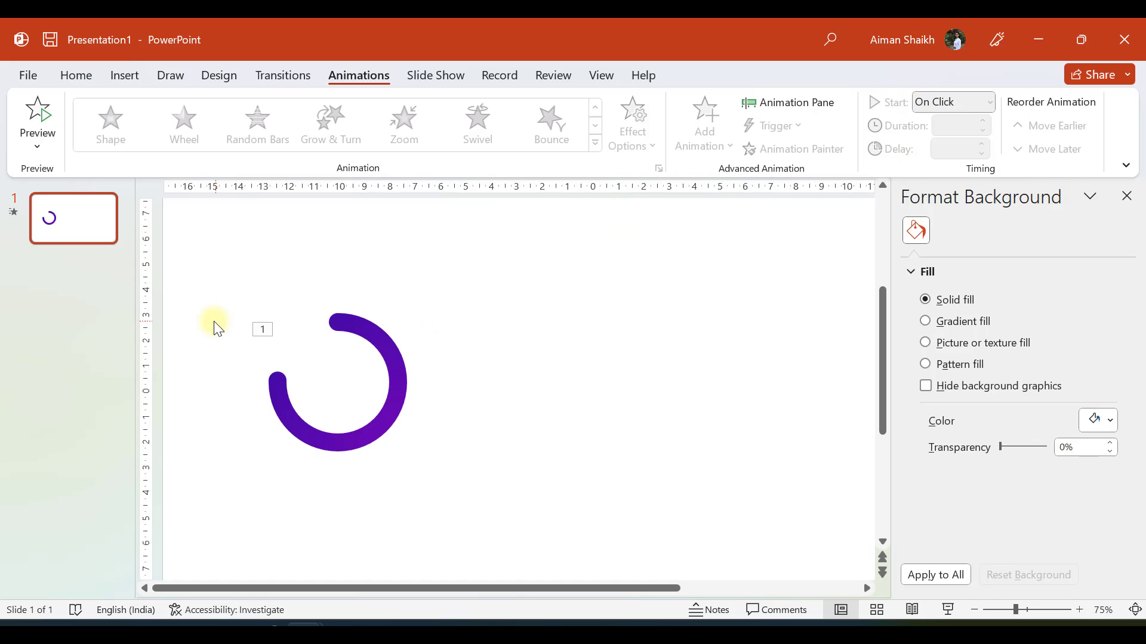
{"action": "left_click", "coordinate": [54, 129]}
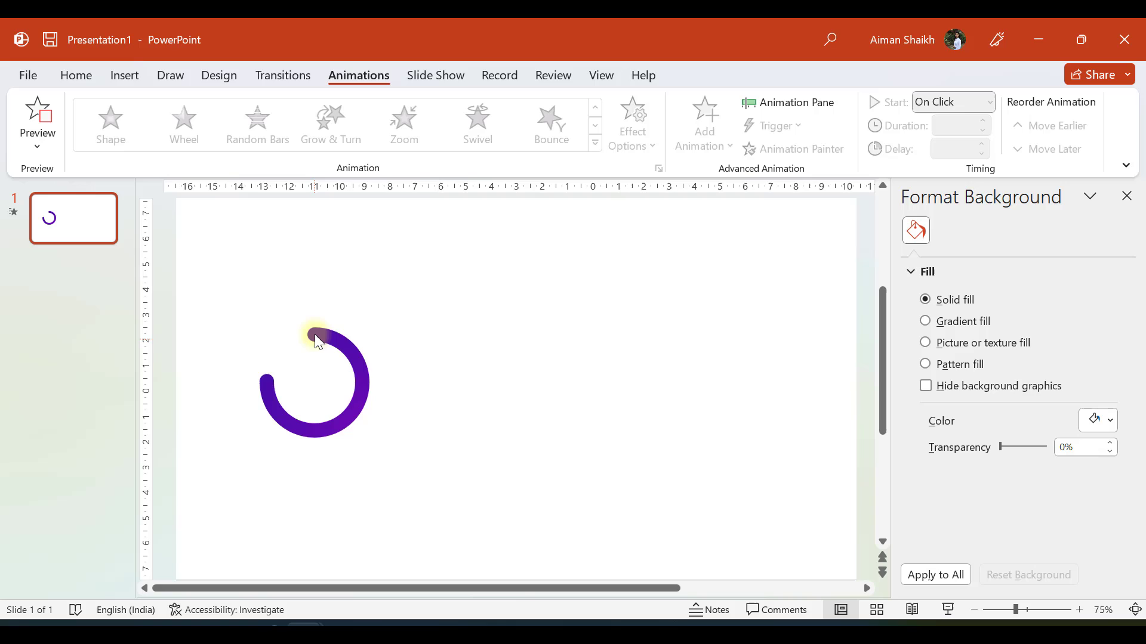
{"action": "left_click", "coordinate": [37, 113]}
Draw a small Oval circle and resize it to 0.73 cm
{"action": "left_click", "coordinate": [124, 77]}
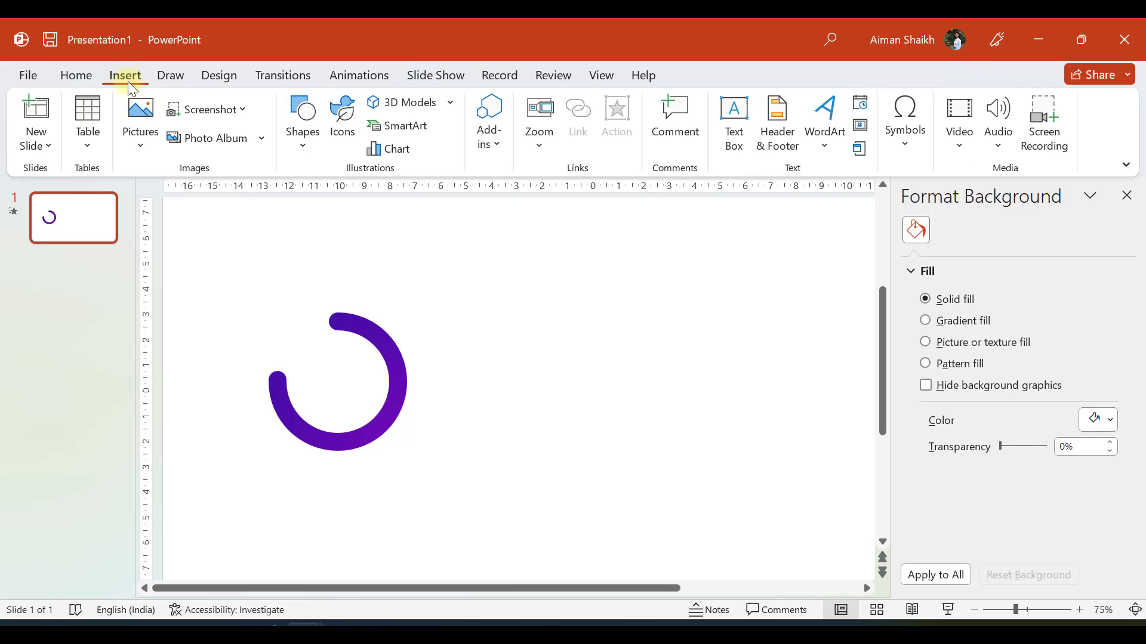
{"action": "left_click", "coordinate": [304, 134]}
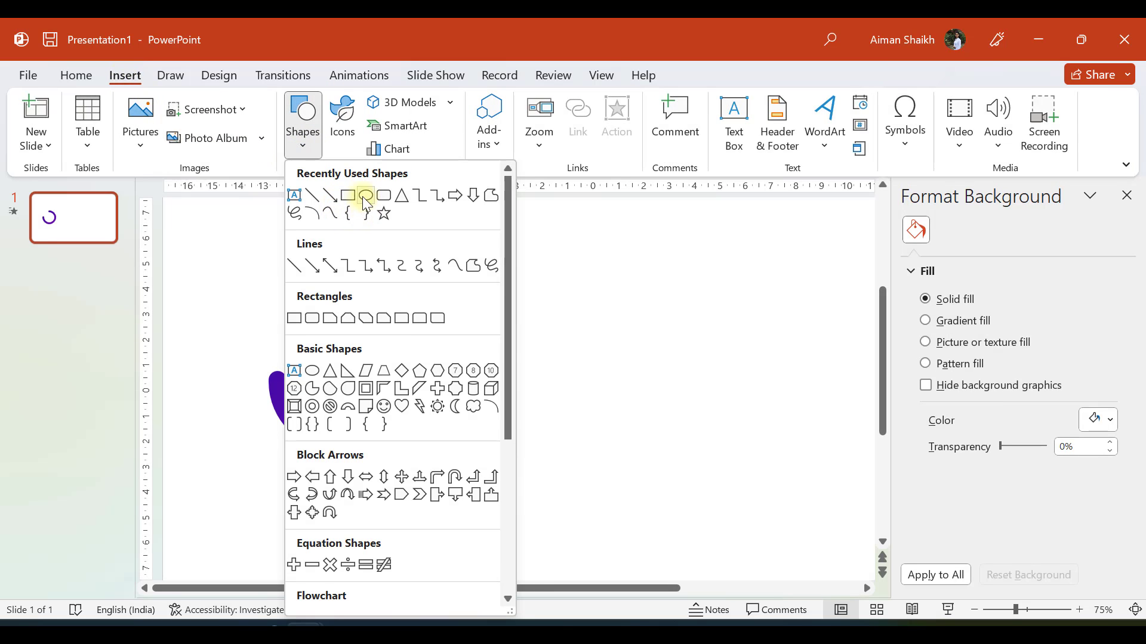
{"action": "left_click", "coordinate": [365, 195]}
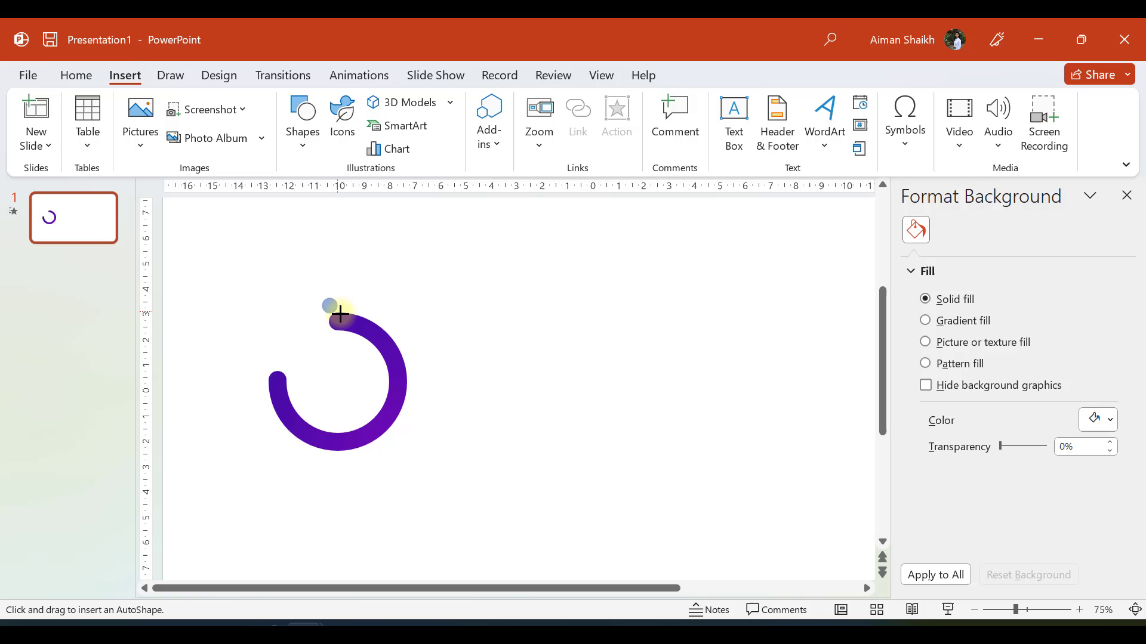
{"action": "left_click_drag", "start_coordinate": [344, 315], "coordinate": [344, 317]}
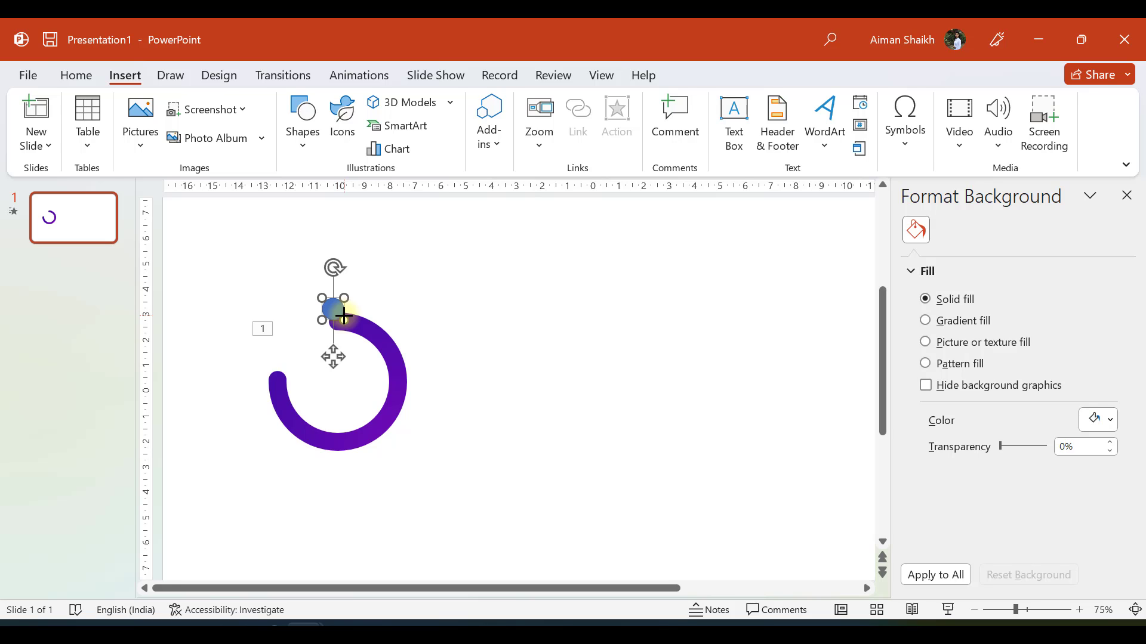
{"action": "scroll", "coordinate": [327, 382], "scroll_direction": "up", "scroll_amount": 10}
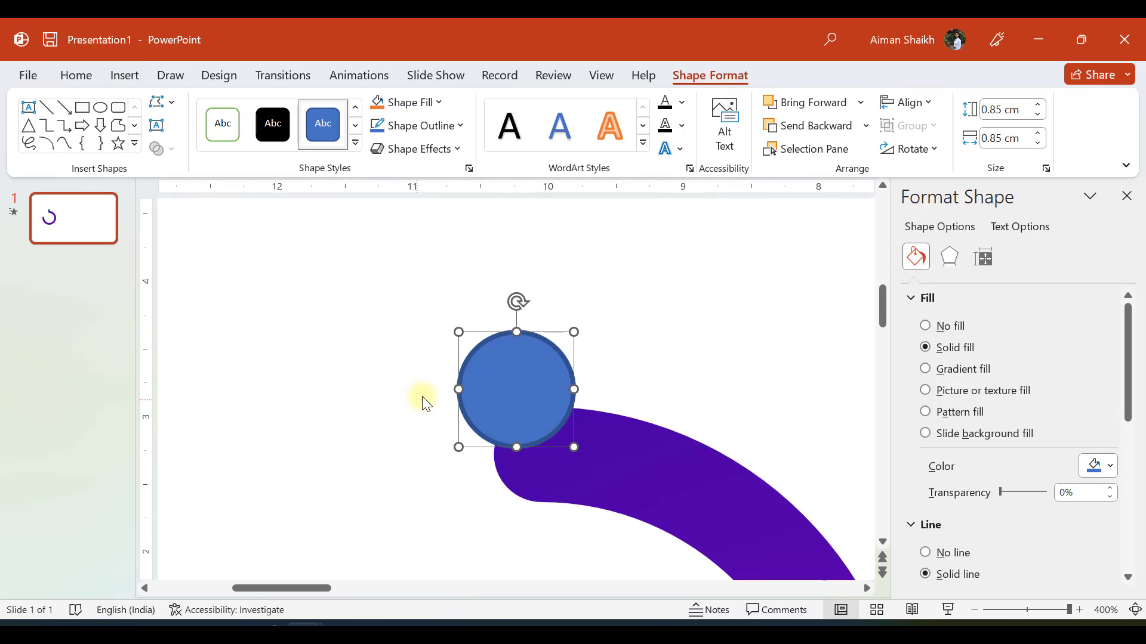
{"action": "left_click_drag", "start_coordinate": [569, 331], "coordinate": [566, 339]}
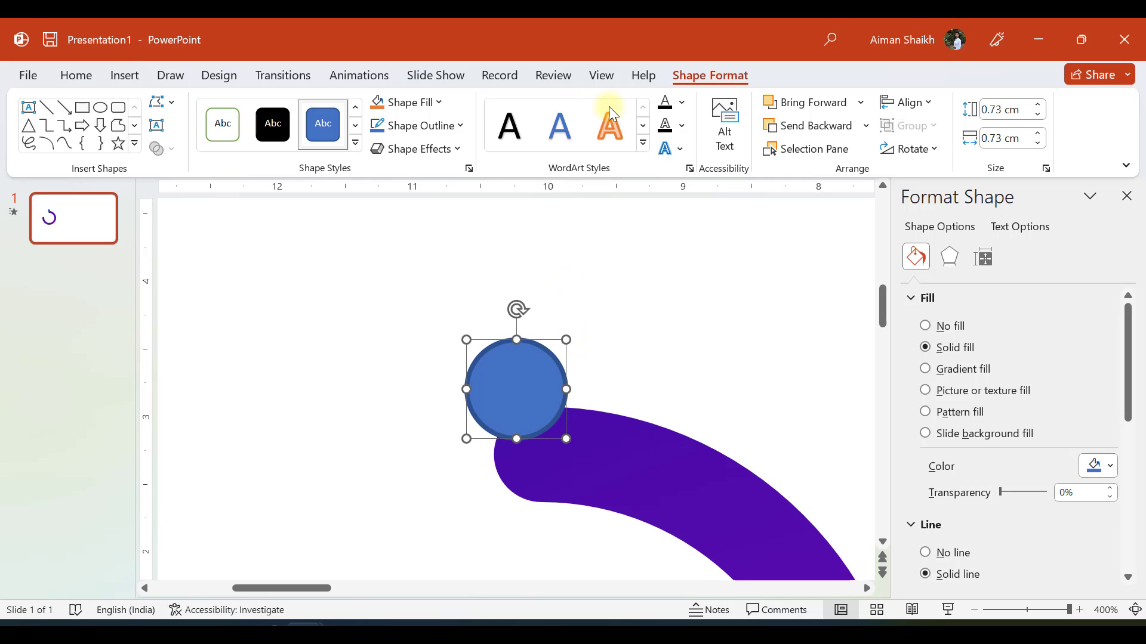
Remove the circle's outline, place it on the arc's end, and eyedrop the arc's purple fill
{"action": "left_click", "coordinate": [422, 125]}
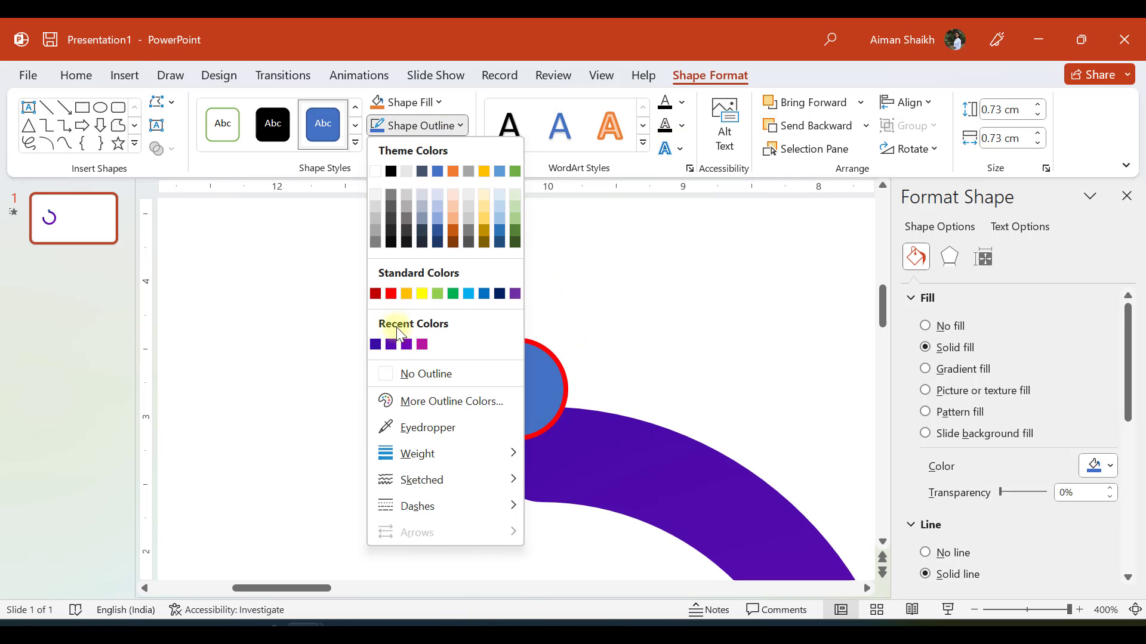
{"action": "left_click", "coordinate": [410, 373]}
{"action": "left_click_drag", "start_coordinate": [475, 388], "coordinate": [562, 446]}
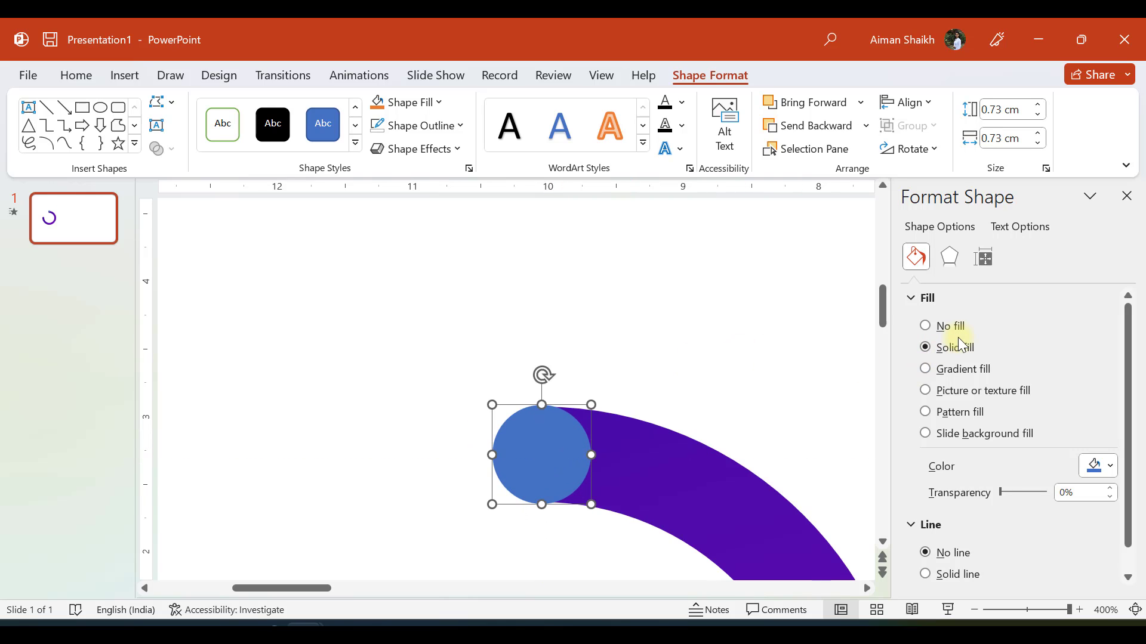
{"action": "left_click", "coordinate": [1096, 465]}
{"action": "left_click", "coordinate": [1045, 441]}
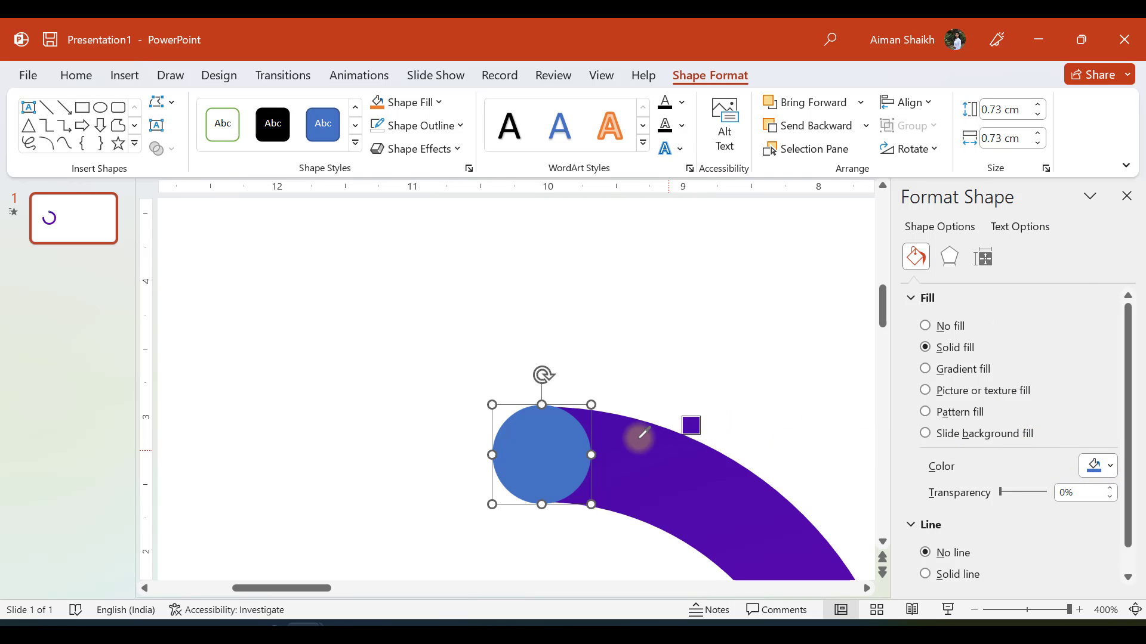
{"action": "left_click", "coordinate": [595, 422]}
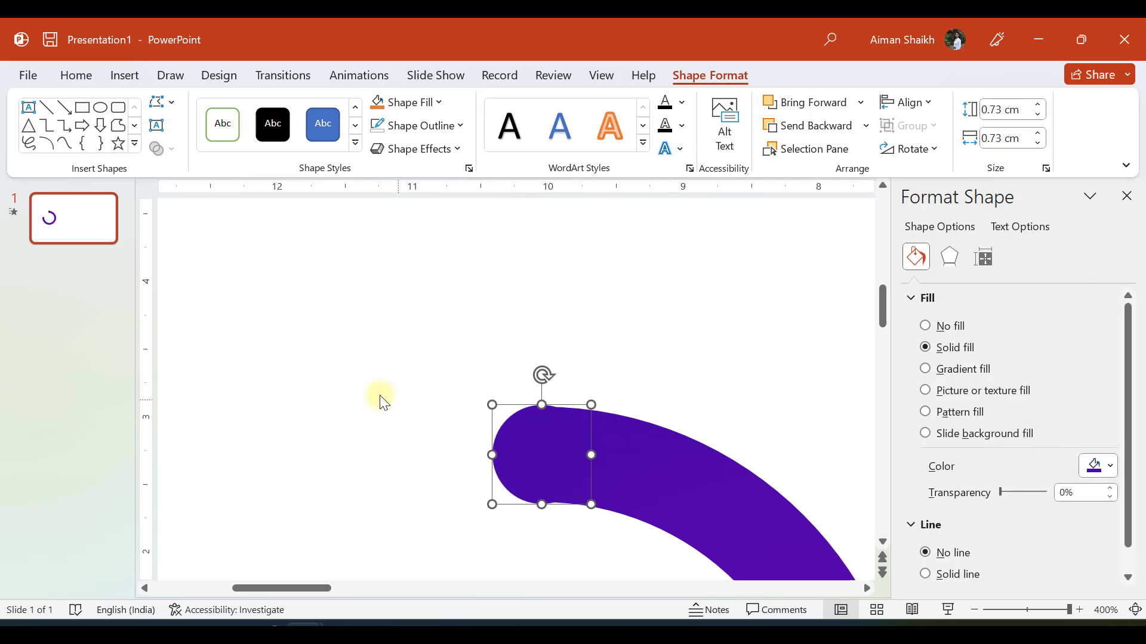
{"action": "left_click", "coordinate": [379, 412]}
{"action": "scroll", "coordinate": [379, 412], "scroll_direction": "down", "scroll_amount": 5}
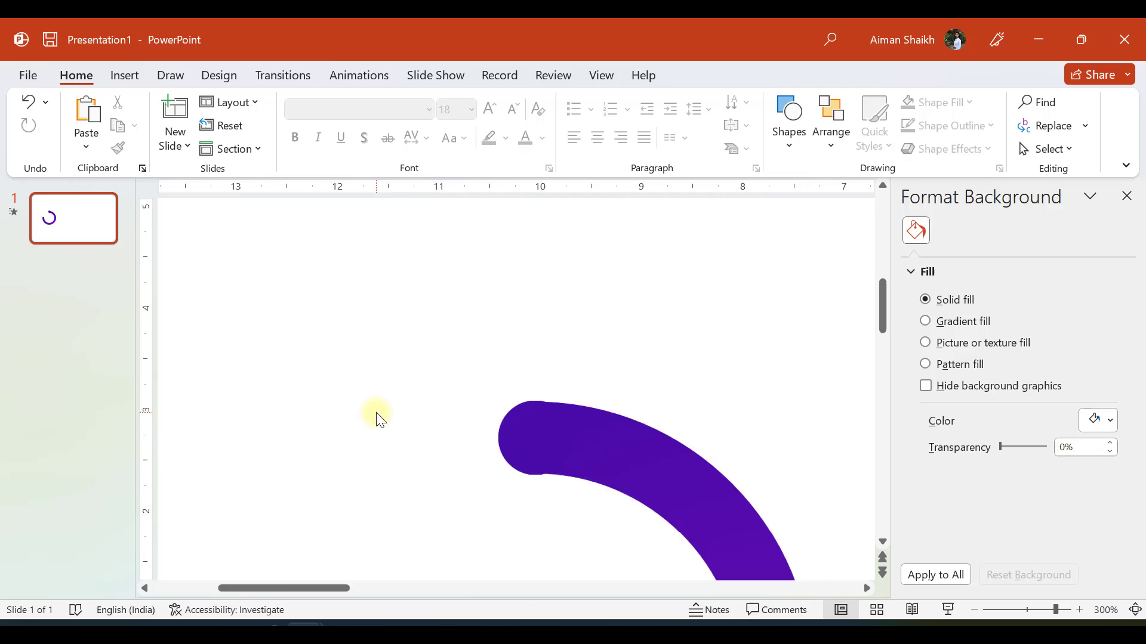
Give the small circle at the arc's end the Appear entrance animation
{"action": "left_click", "coordinate": [375, 85]}
{"action": "left_click", "coordinate": [458, 325]}
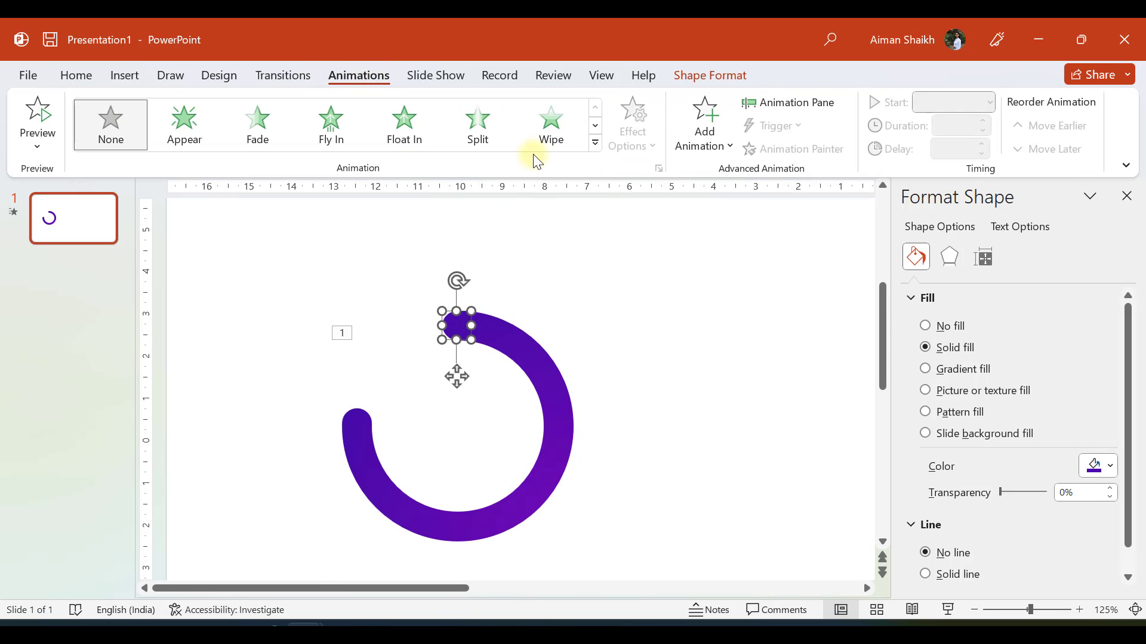
{"action": "left_click", "coordinate": [184, 124]}
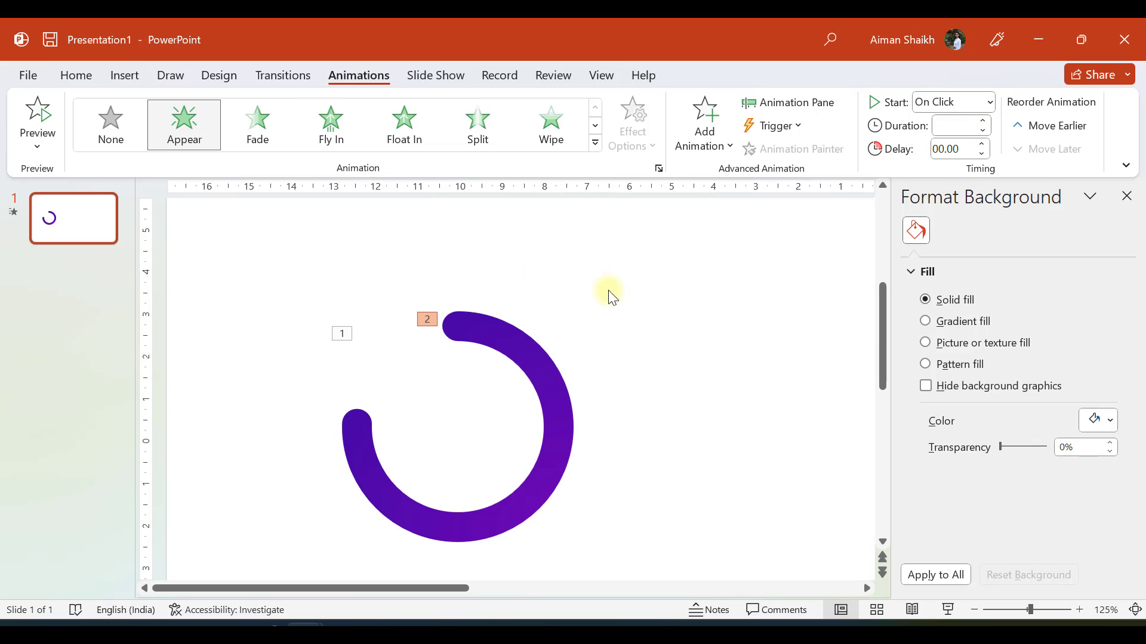
Set the Oval 7 animation to start With Previous and preview the combined arc and circle animation
{"action": "left_click", "coordinate": [545, 373]}
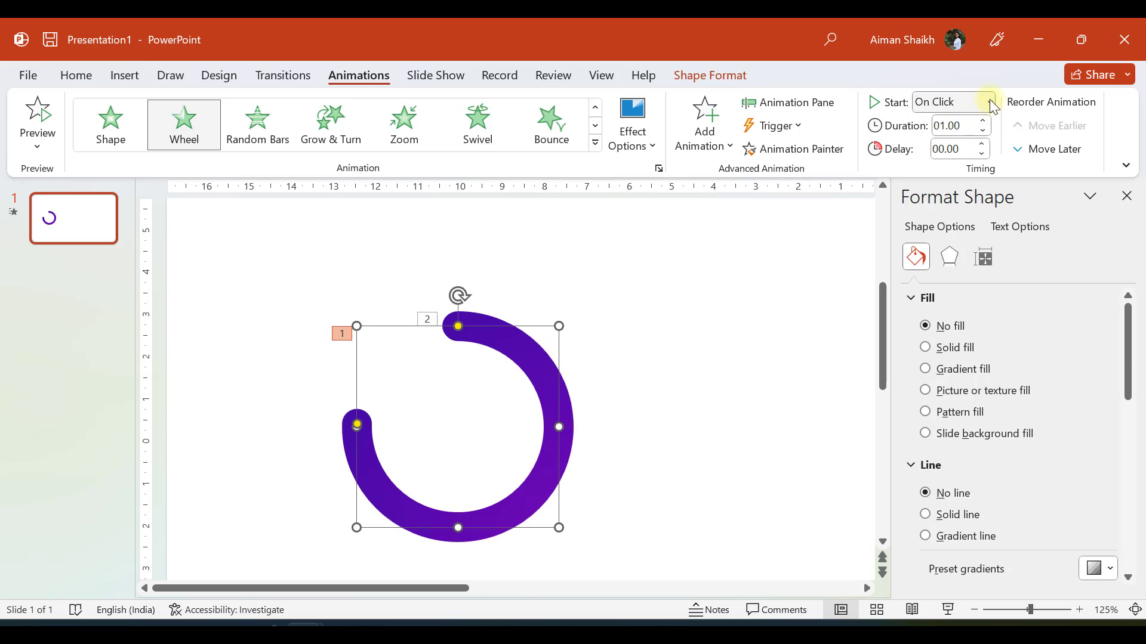
{"action": "left_click", "coordinate": [782, 102]}
{"action": "left_click", "coordinate": [966, 283]}
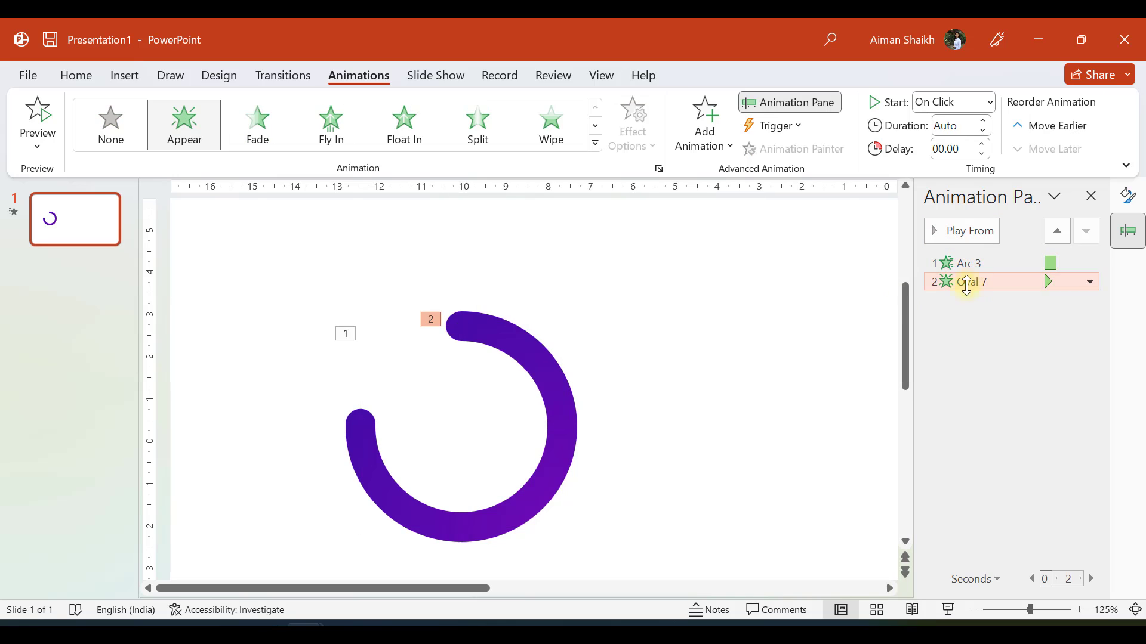
{"action": "left_click", "coordinate": [989, 102]}
{"action": "left_click", "coordinate": [961, 147]}
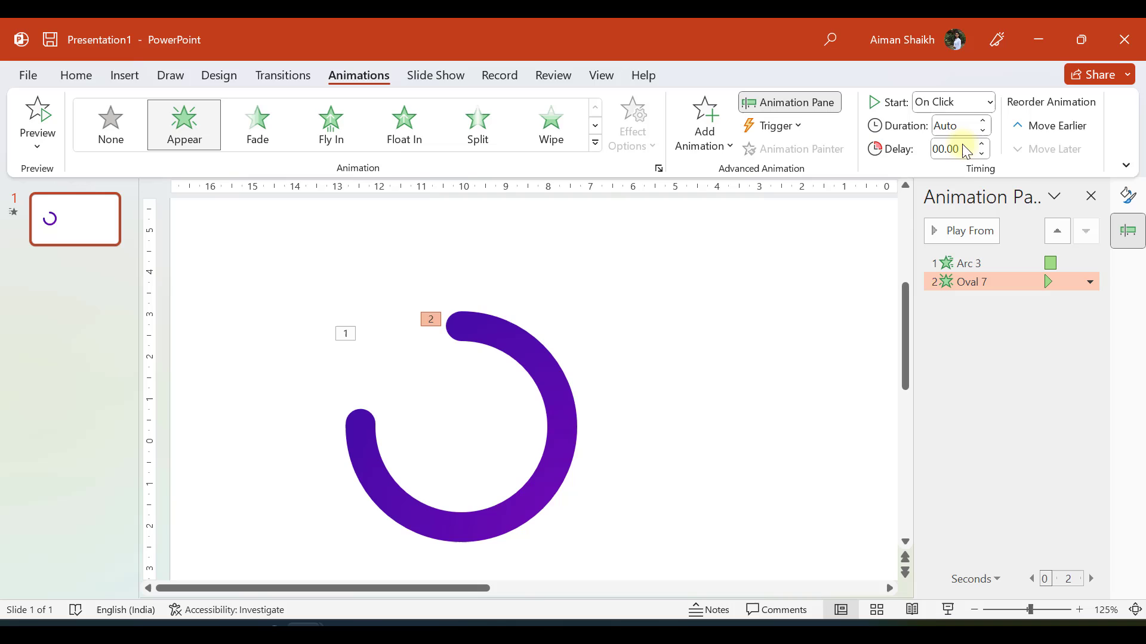
{"action": "left_click", "coordinate": [720, 304]}
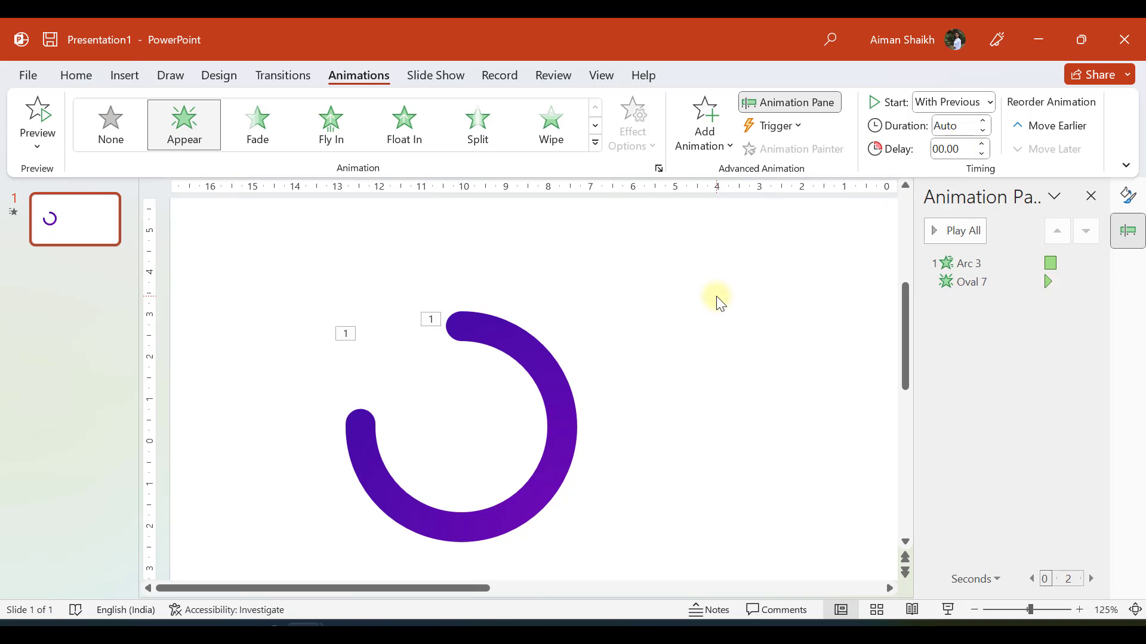
{"action": "left_click", "coordinate": [45, 111]}
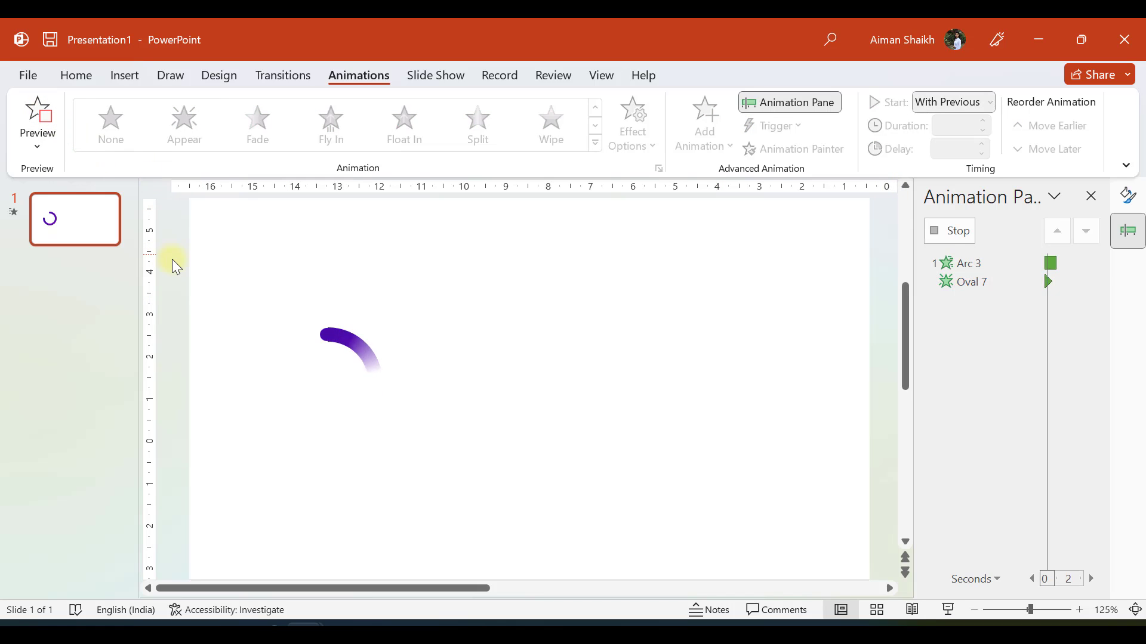
{"action": "left_click", "coordinate": [46, 115]}
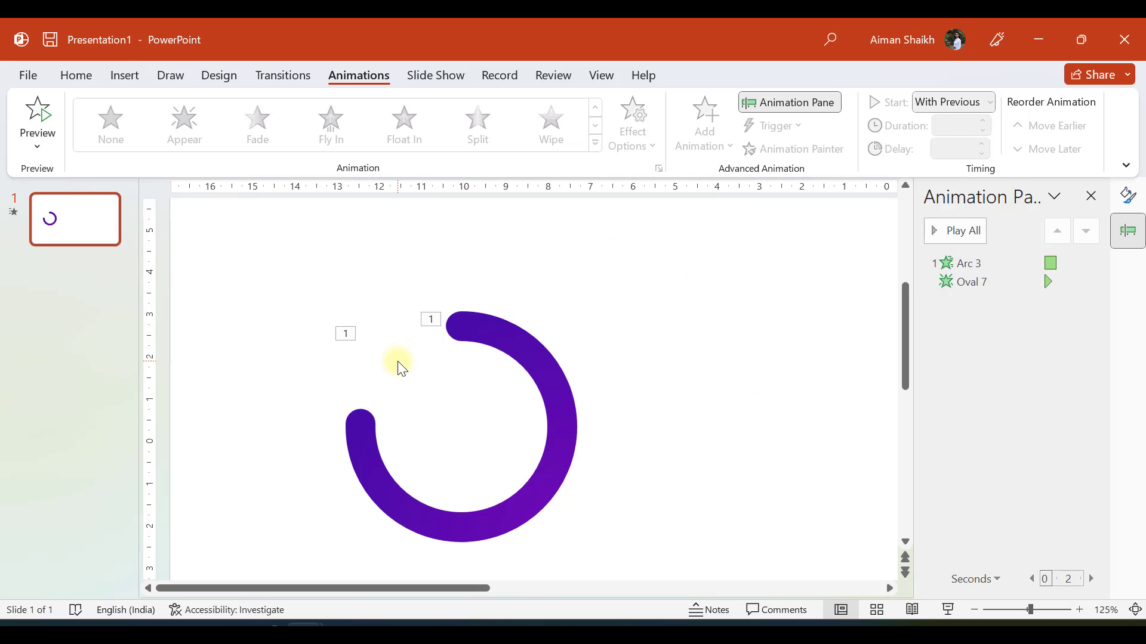
{"action": "scroll", "coordinate": [225, 312], "scroll_direction": "down", "scroll_amount": 5}
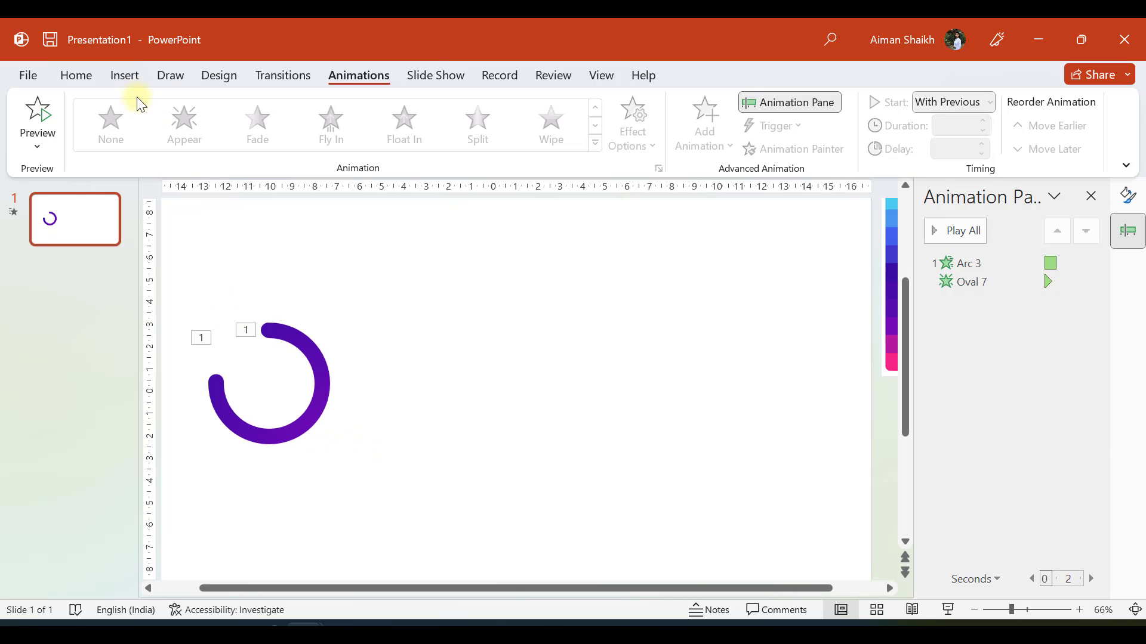
Insert a text box on the slide containing '75%'
{"action": "left_click", "coordinate": [125, 75]}
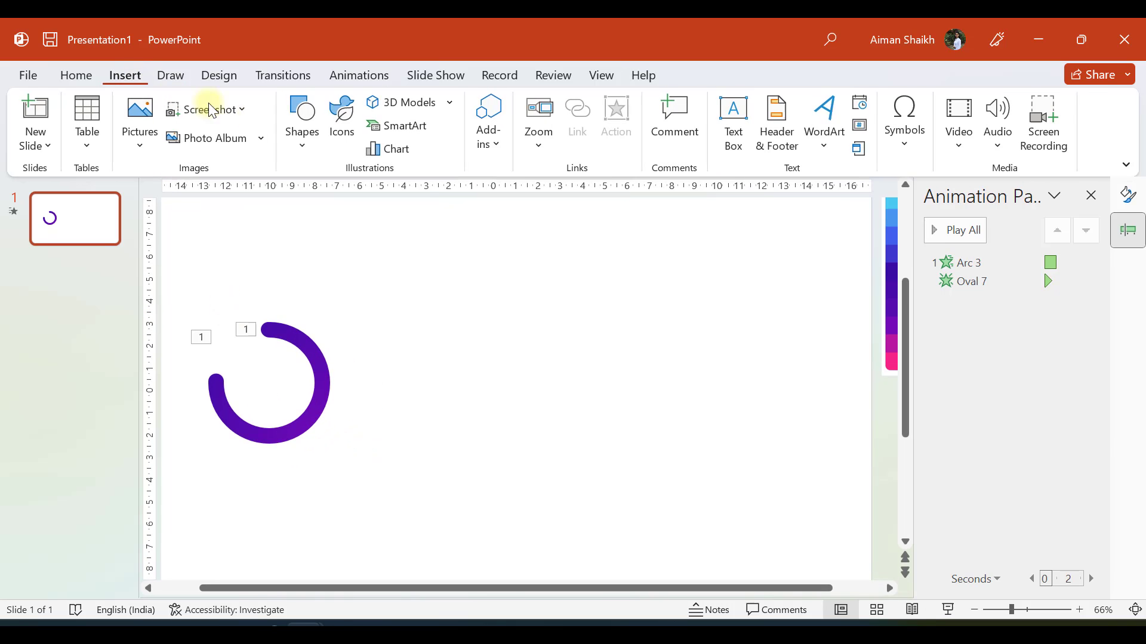
{"action": "left_click", "coordinate": [729, 120]}
{"action": "left_click", "coordinate": [564, 298]}
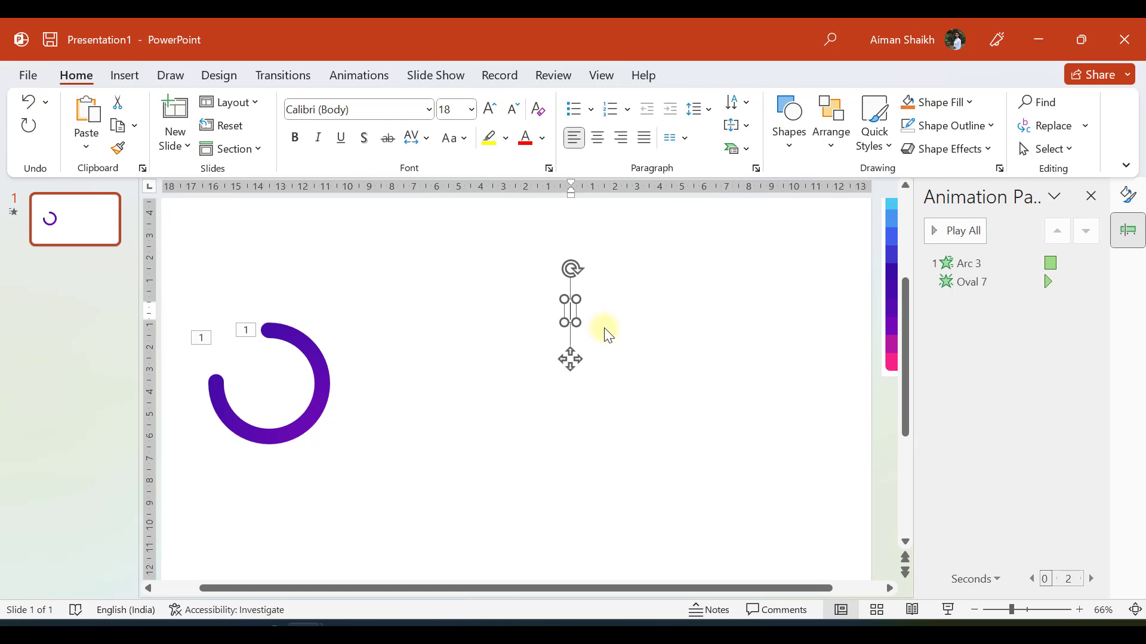
{"action": "type", "text": "75%"}
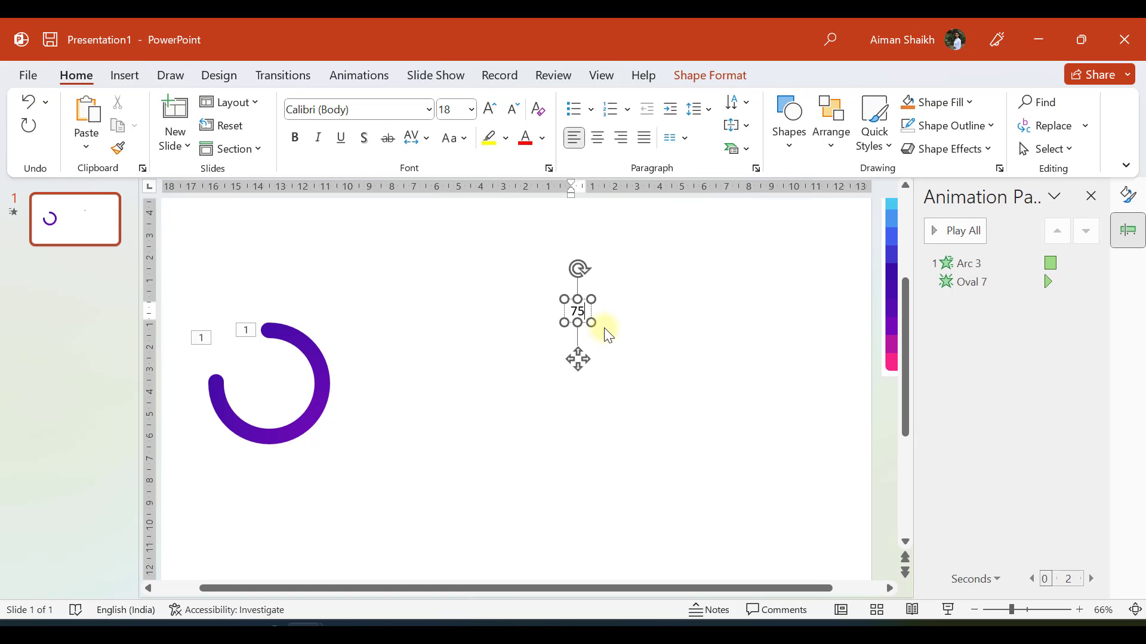
Format the 75% text in Elephant at size 36 and centre it inside the ring
{"action": "left_click", "coordinate": [429, 110]}
{"action": "left_click_drag", "start_coordinate": [543, 146], "coordinate": [568, 230]}
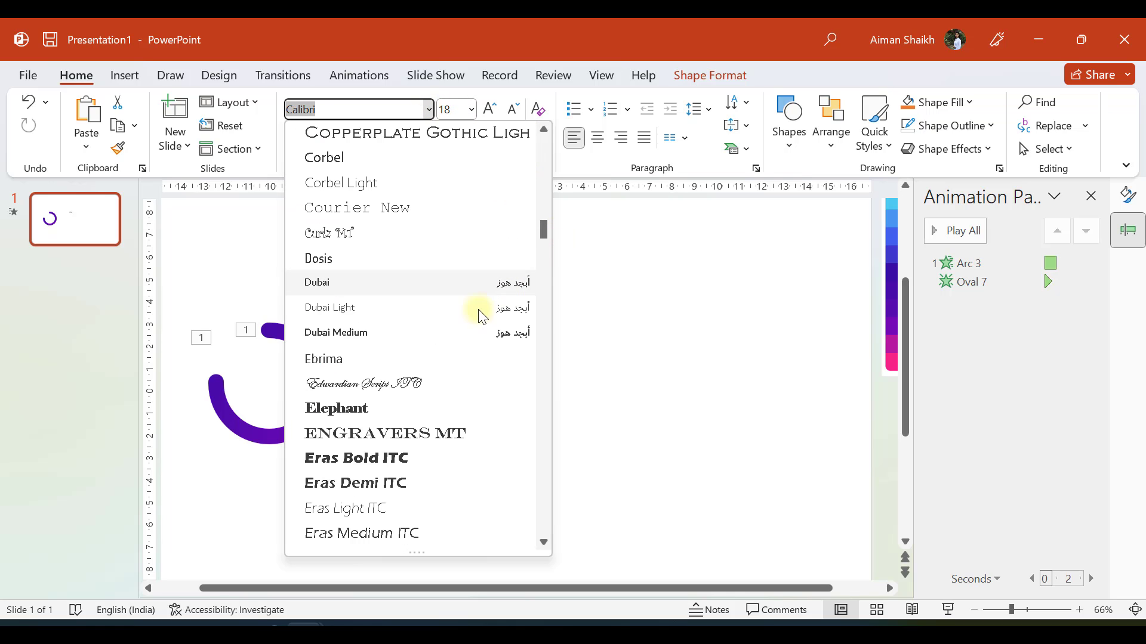
{"action": "left_click", "coordinate": [377, 409]}
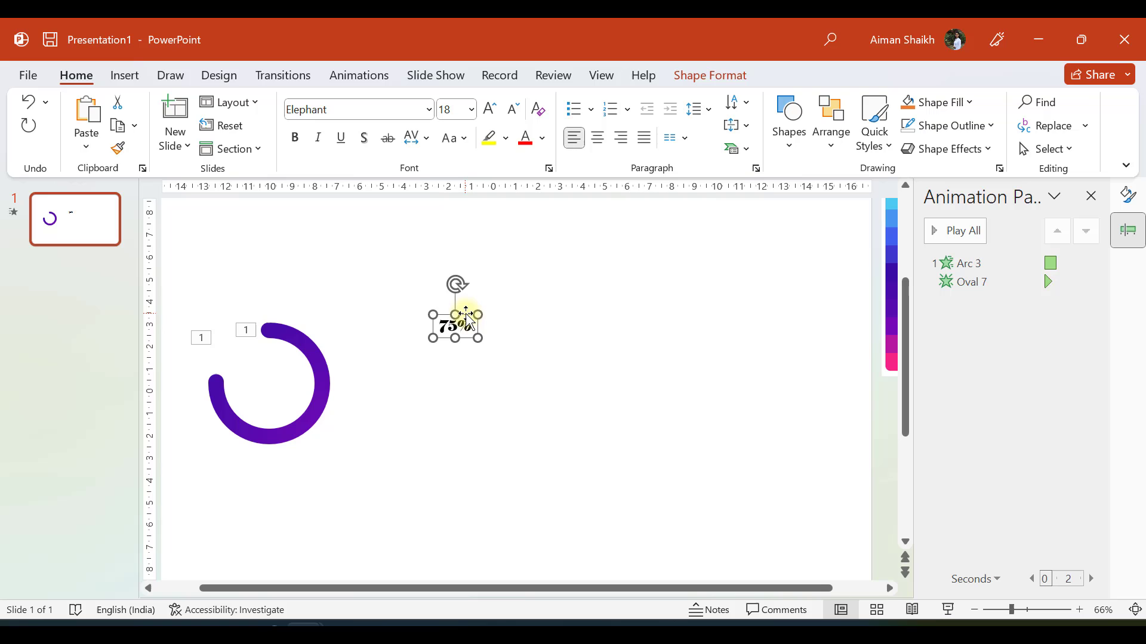
{"action": "left_click", "coordinate": [489, 111]}
{"action": "left_click", "coordinate": [489, 110]}
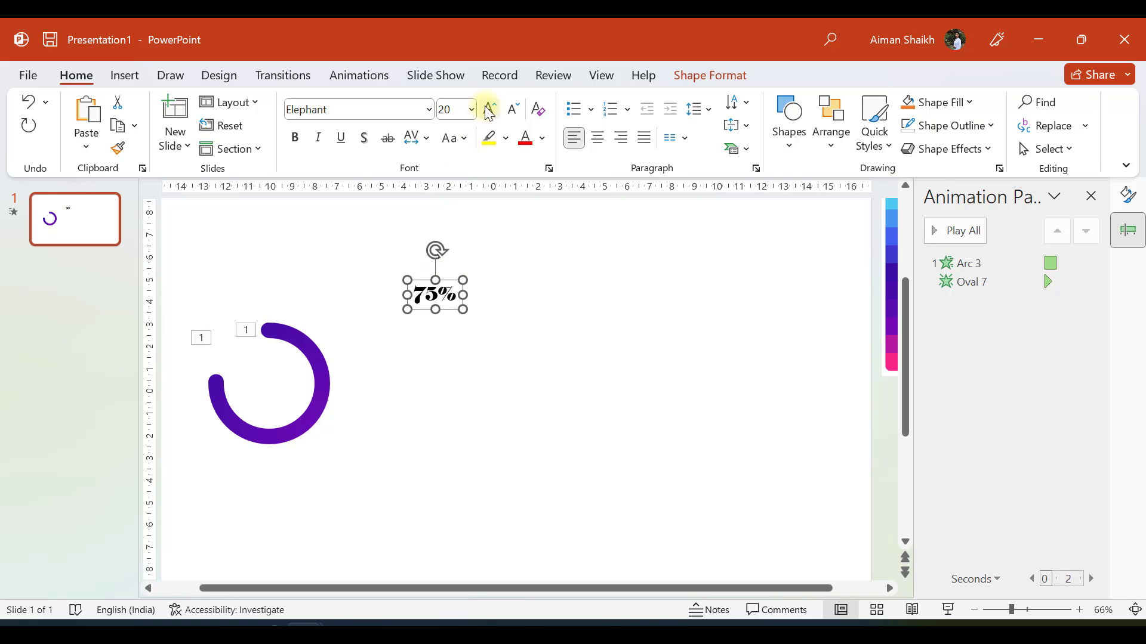
{"action": "left_click", "coordinate": [490, 111]}
{"action": "left_click_drag", "start_coordinate": [455, 281], "coordinate": [294, 365]}
{"action": "left_click", "coordinate": [490, 109]}
{"action": "left_click", "coordinate": [490, 108]}
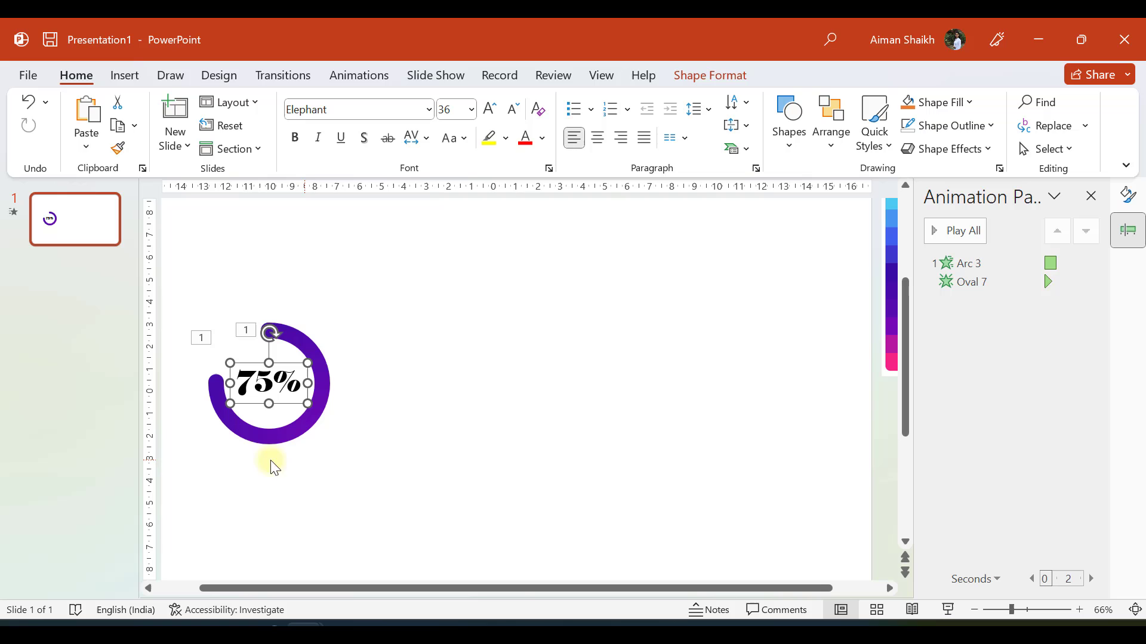
Colour the 75% text purple and place a copy below the ring
{"action": "left_click", "coordinate": [540, 139]}
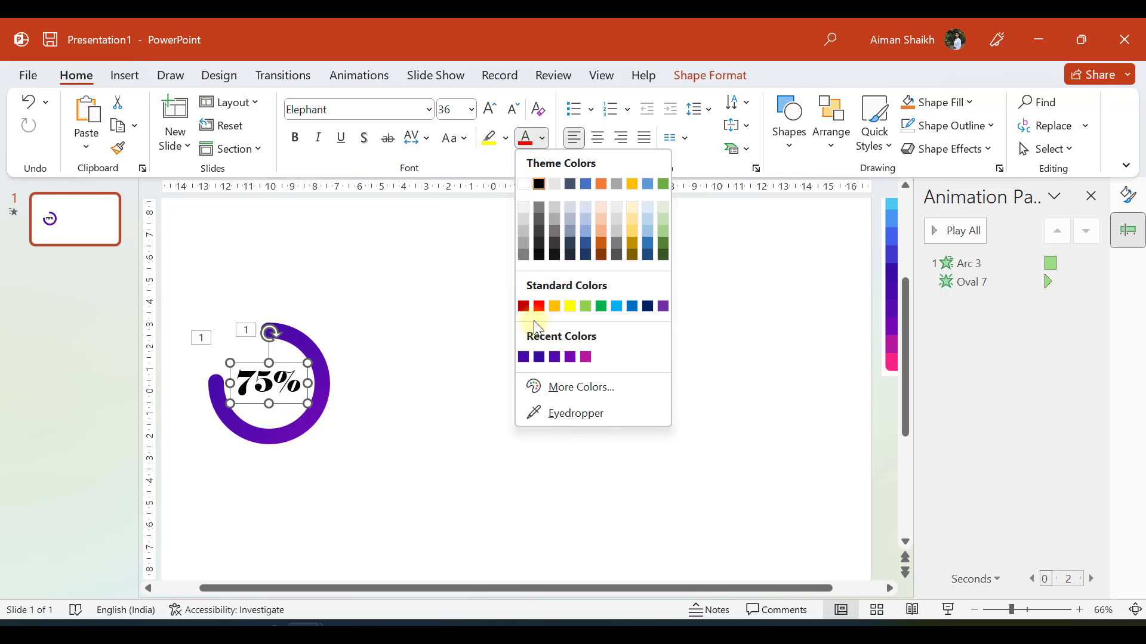
{"action": "left_click", "coordinate": [528, 357]}
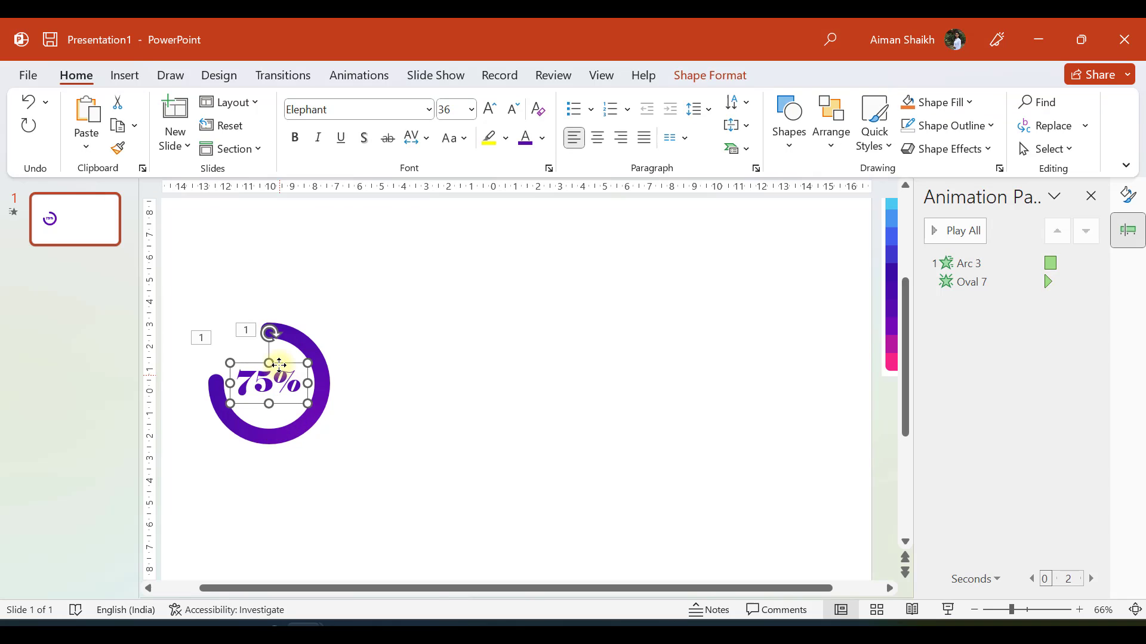
{"action": "left_click_drag", "start_coordinate": [279, 365], "coordinate": [295, 455]}
Change the lower text box to read 'Topic 1' and centre it under the ring
{"action": "left_click", "coordinate": [278, 468]}
{"action": "key", "text": "ctrl+a"}
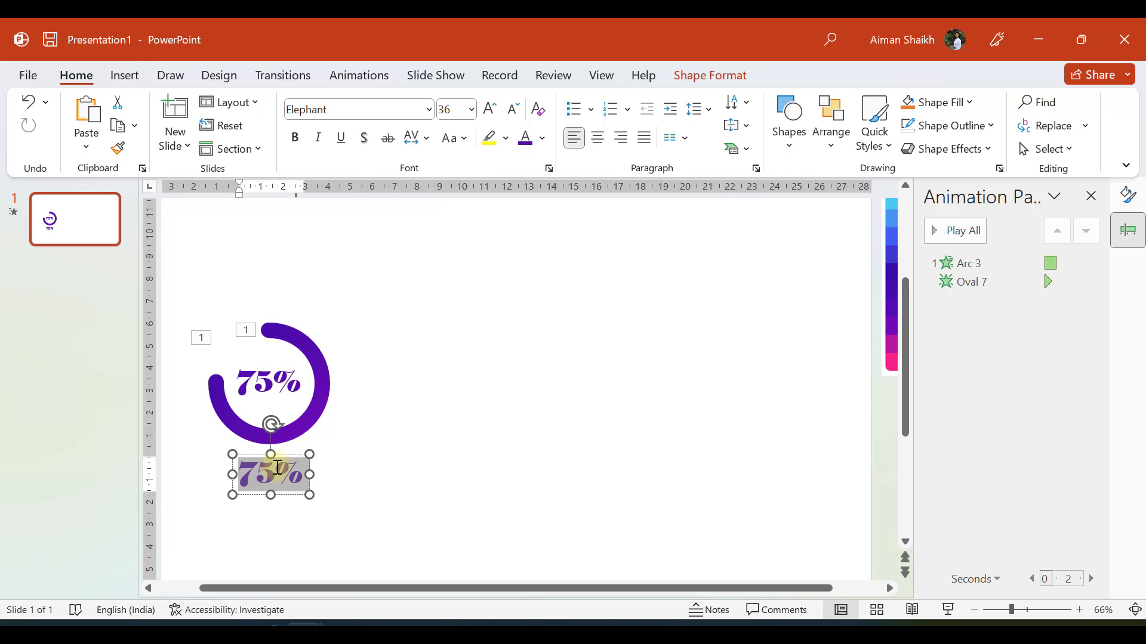
{"action": "type", "text": "Topic 1"}
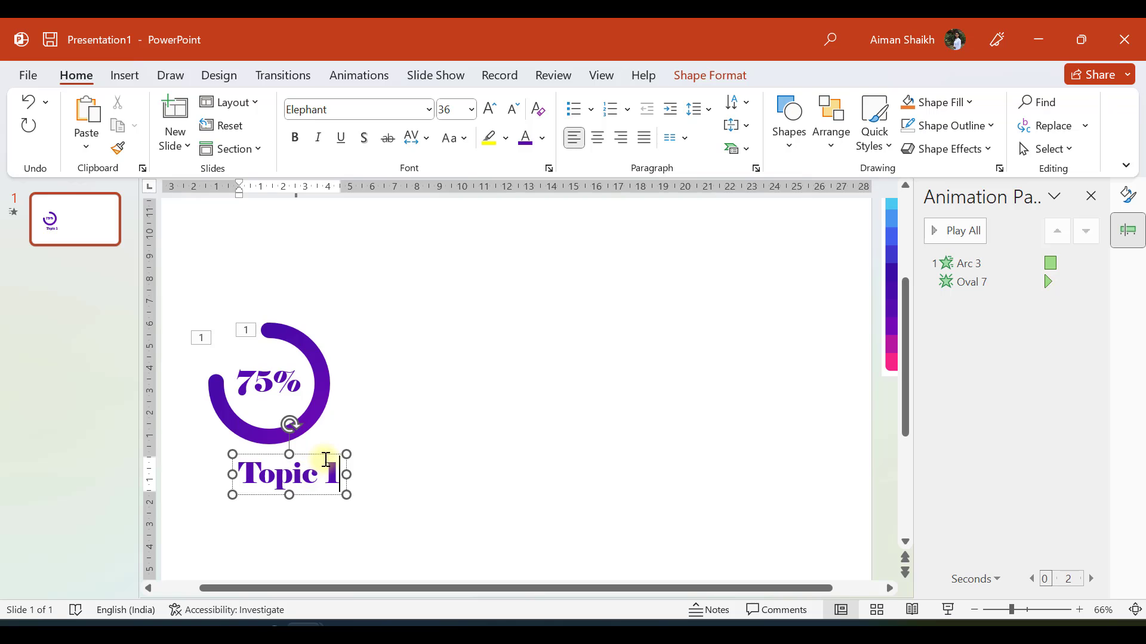
{"action": "left_click_drag", "start_coordinate": [322, 454], "coordinate": [309, 455]}
{"action": "left_click", "coordinate": [421, 448]}
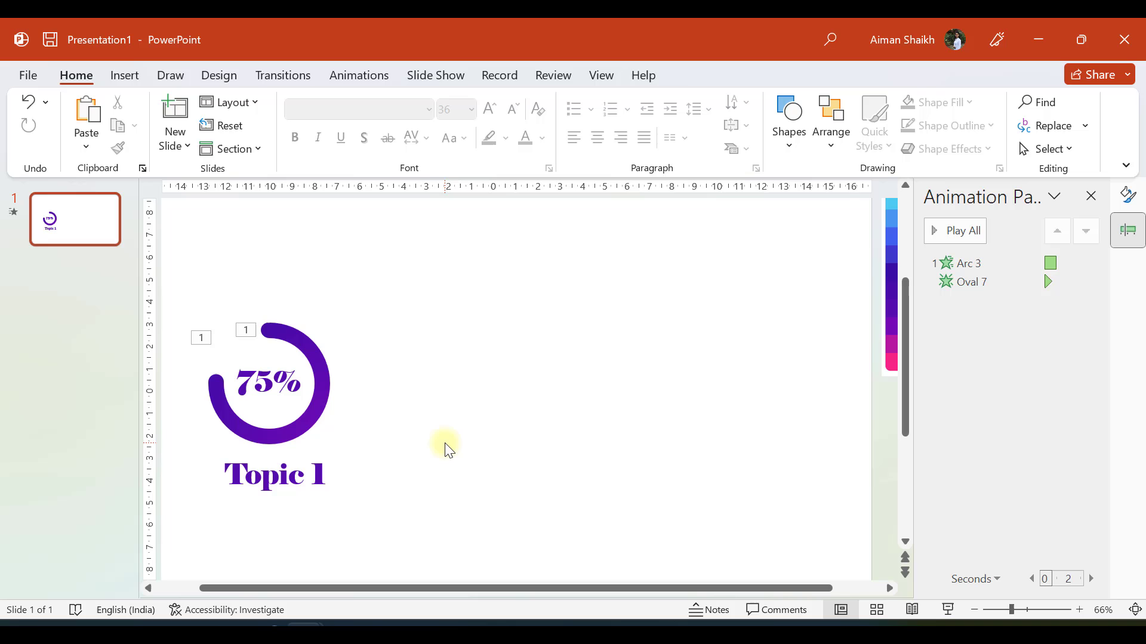
Paste the subtitle text box beneath the Topic 1 title
{"action": "key", "text": "ctrl+v"}
{"action": "left_click_drag", "start_coordinate": [273, 503], "coordinate": [297, 511]}
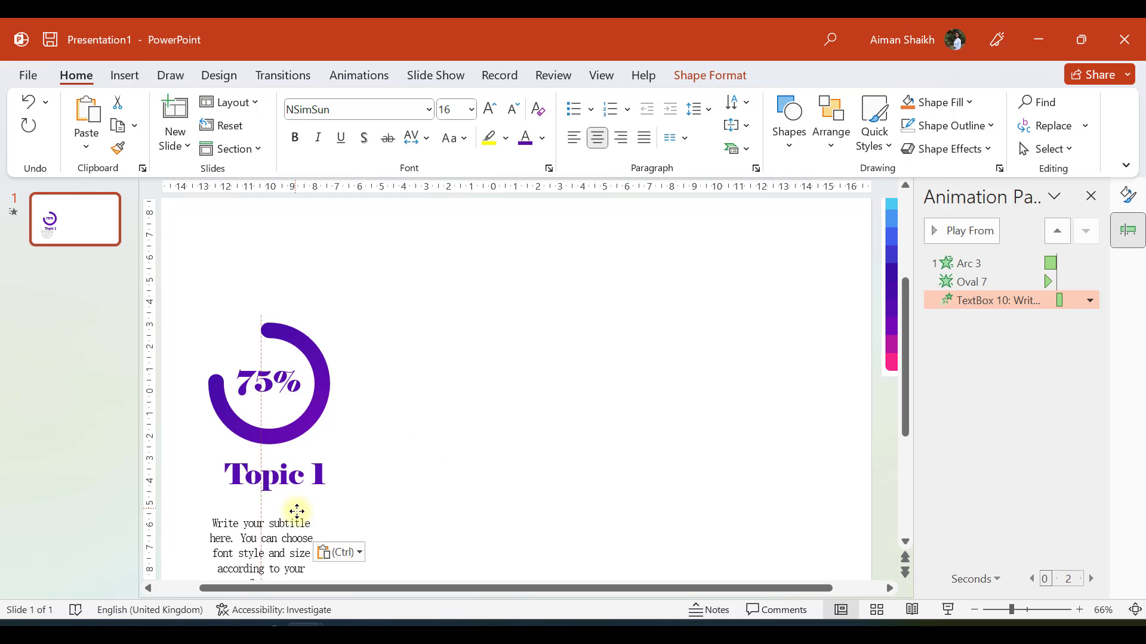
{"action": "left_click", "coordinate": [305, 469]}
Preview the slide's current animation sequence
{"action": "left_click", "coordinate": [294, 523]}
{"action": "left_click", "coordinate": [481, 432]}
{"action": "scroll", "coordinate": [481, 432], "scroll_direction": "down", "scroll_amount": 2, "text": "ctrl"}
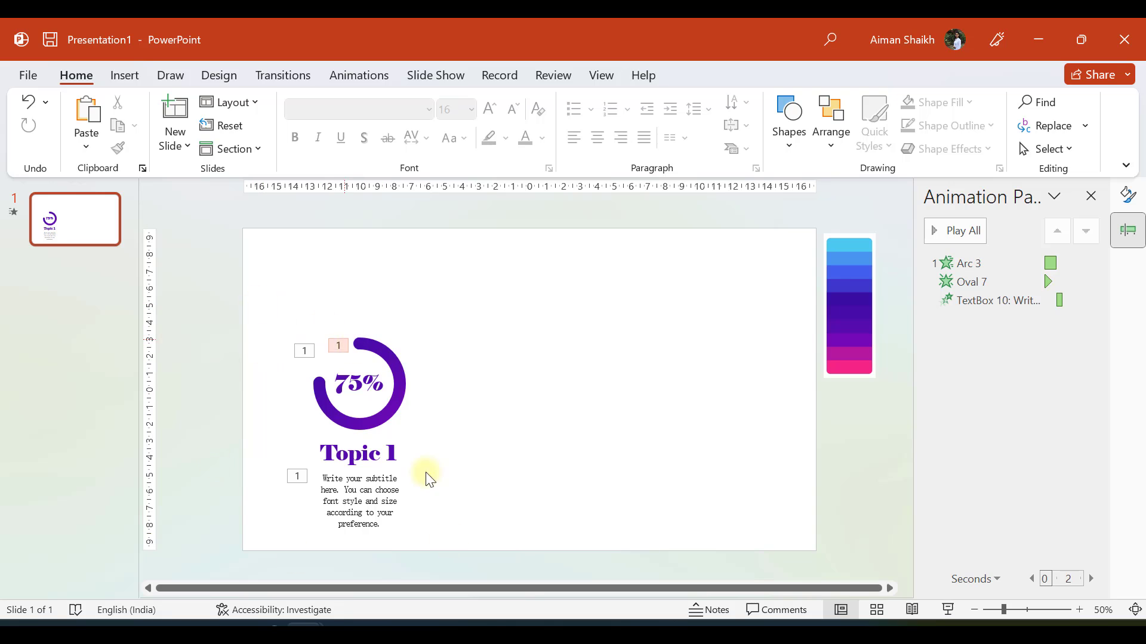
{"action": "scroll", "coordinate": [263, 404], "scroll_direction": "up", "scroll_amount": 5}
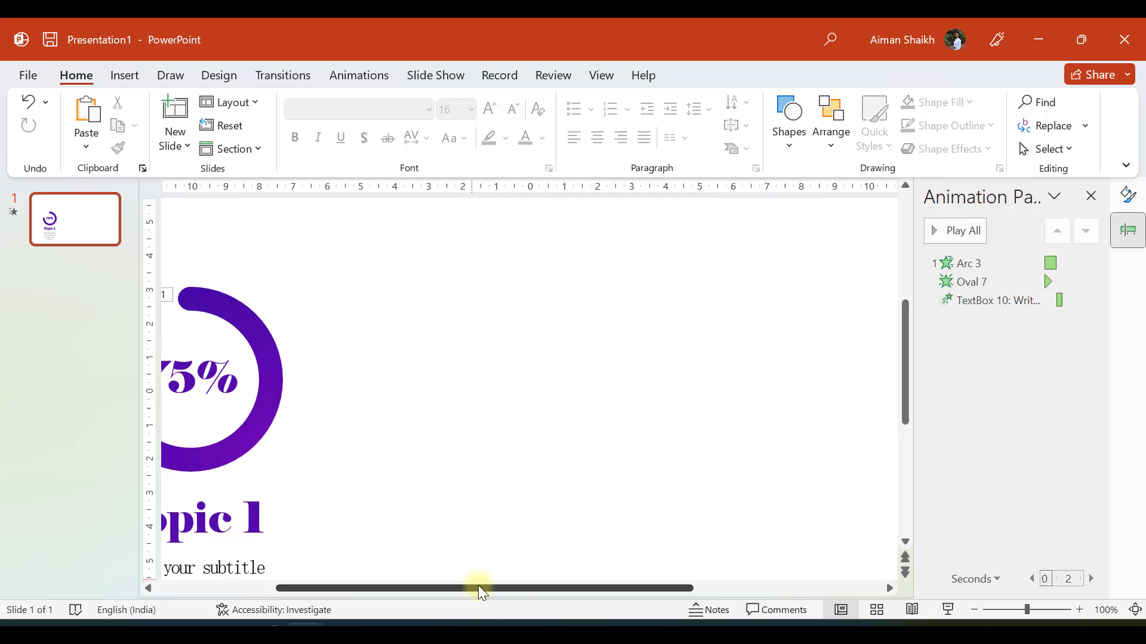
{"action": "left_click_drag", "start_coordinate": [478, 585], "coordinate": [219, 478]}
{"action": "left_click", "coordinate": [385, 76]}
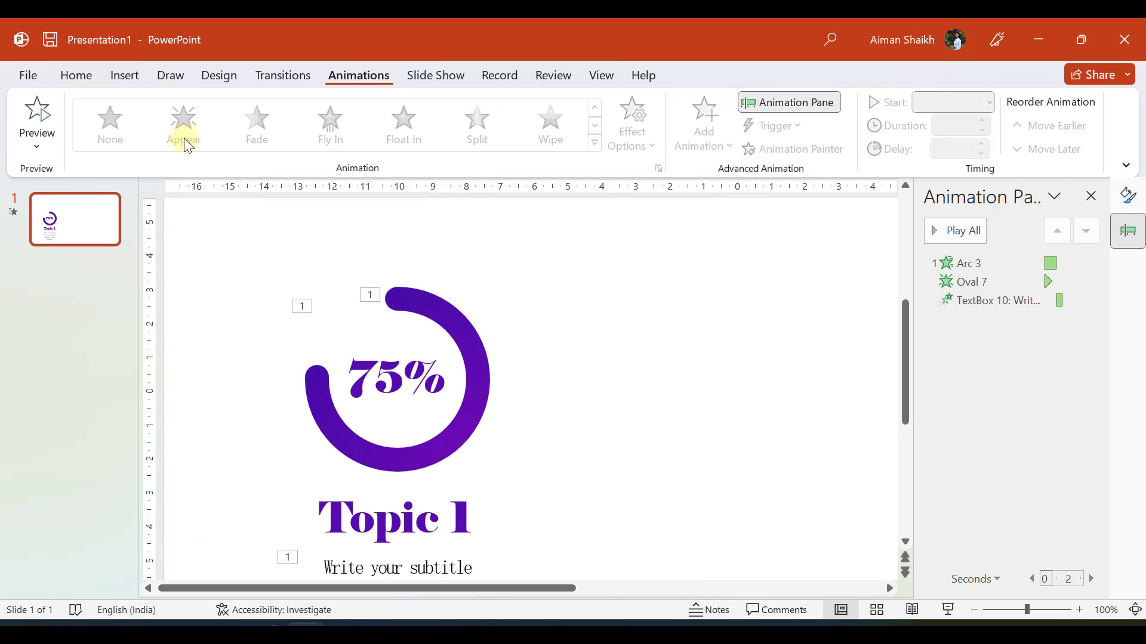
{"action": "left_click", "coordinate": [38, 119]}
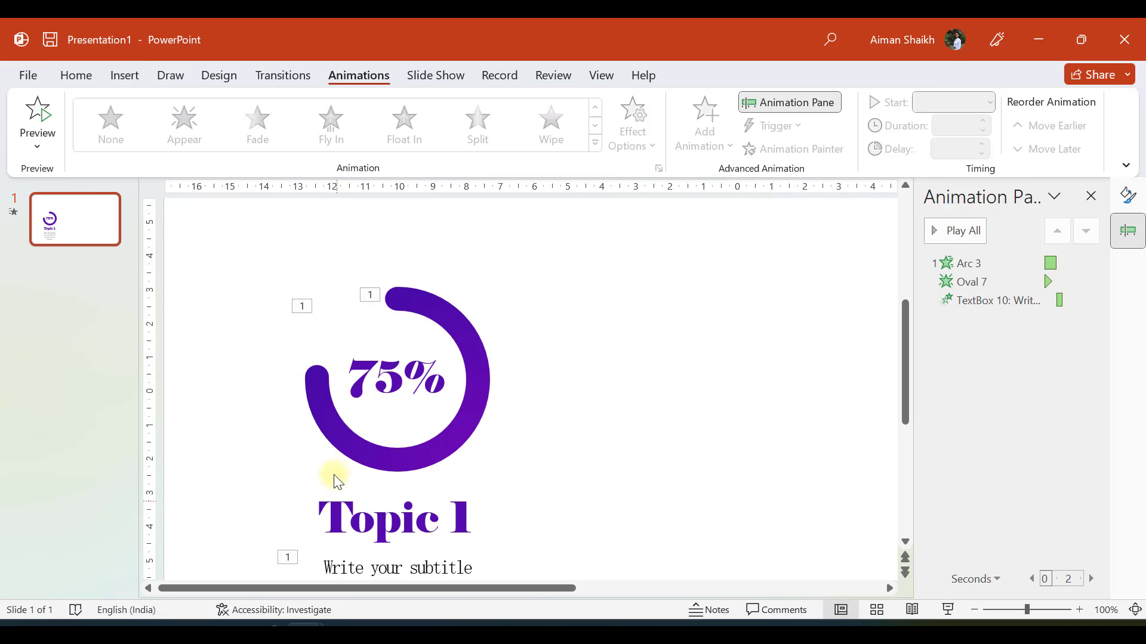
{"action": "scroll", "coordinate": [298, 490], "scroll_direction": "down", "scroll_amount": 1}
Change the Topic 1 title's entrance to Zoom and replay the animations
{"action": "left_click", "coordinate": [303, 495]}
{"action": "scroll", "coordinate": [311, 507], "scroll_direction": "down", "scroll_amount": 2}
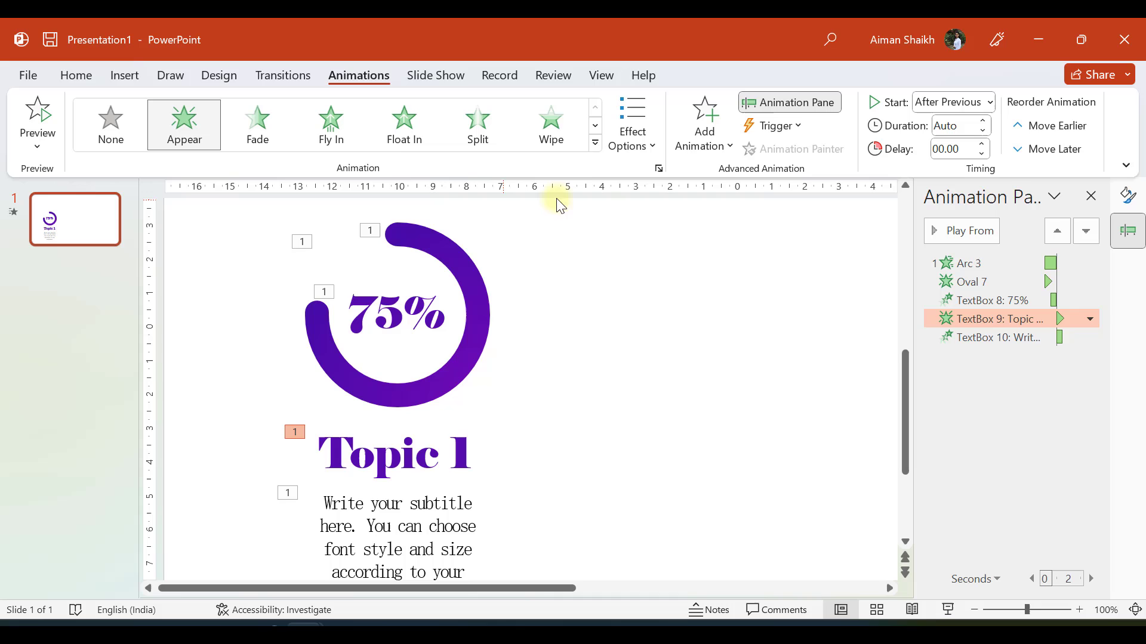
{"action": "left_click", "coordinate": [594, 144]}
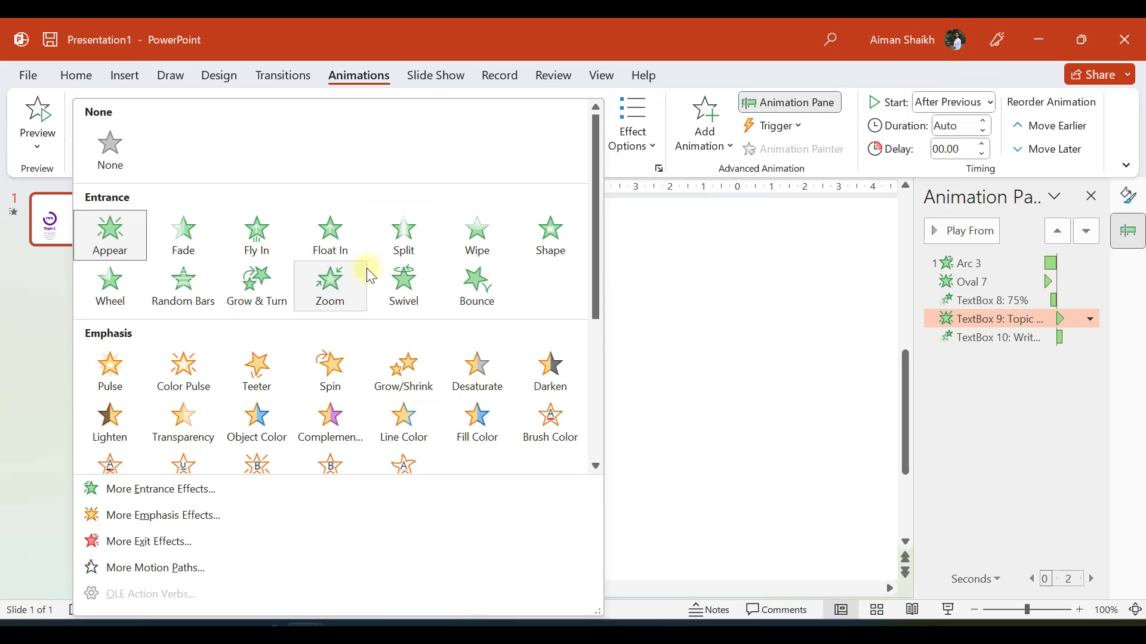
{"action": "left_click", "coordinate": [317, 289]}
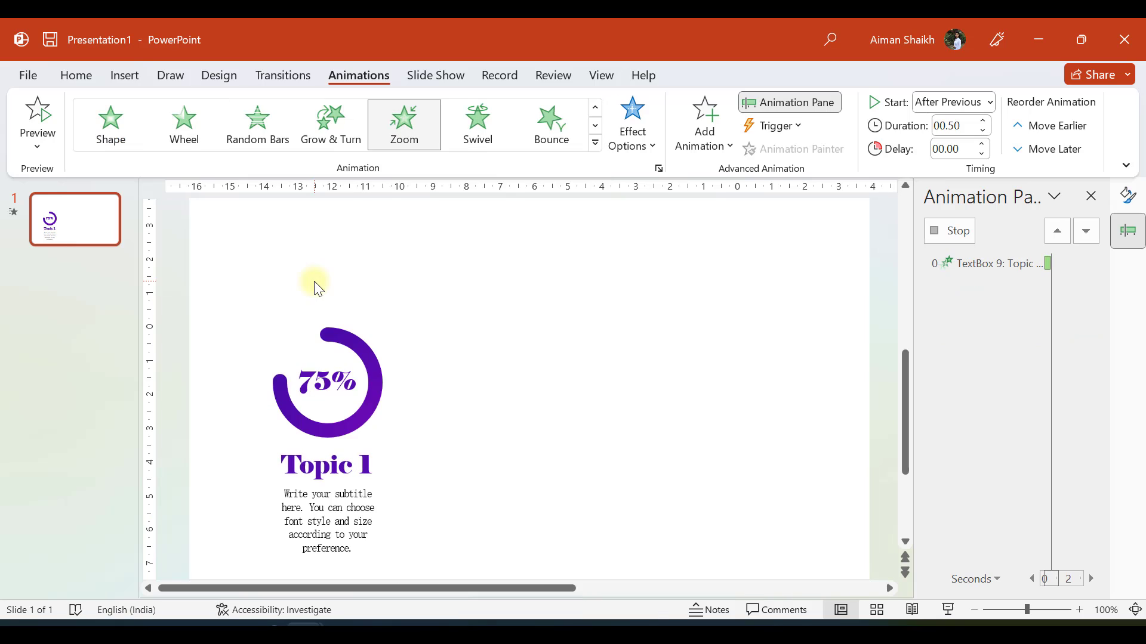
{"action": "left_click", "coordinate": [511, 273]}
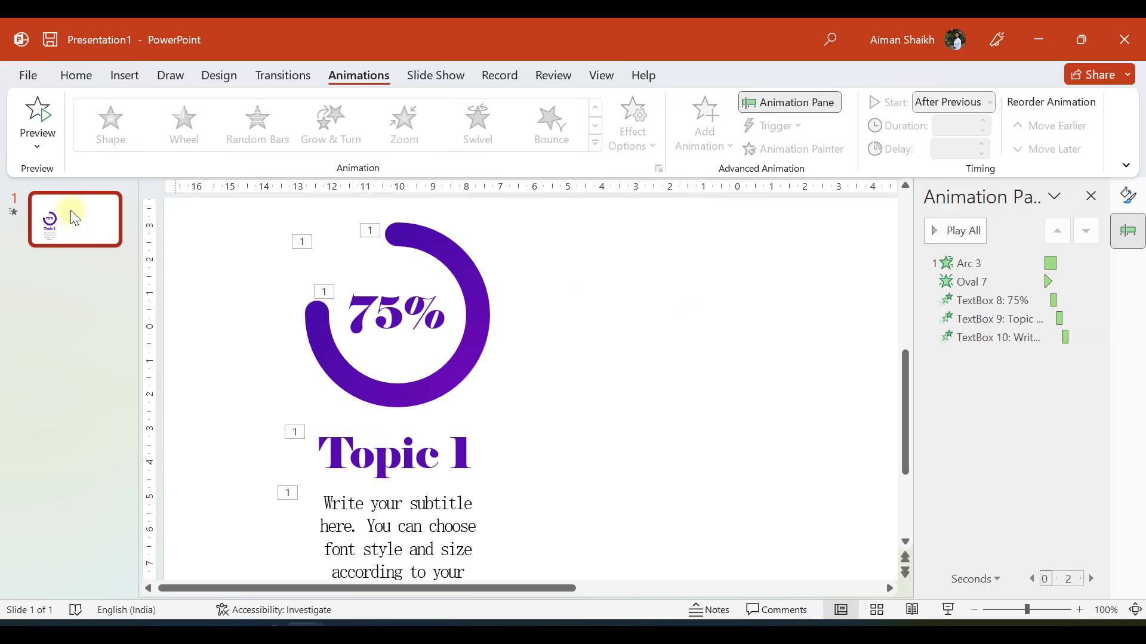
{"action": "left_click", "coordinate": [34, 101]}
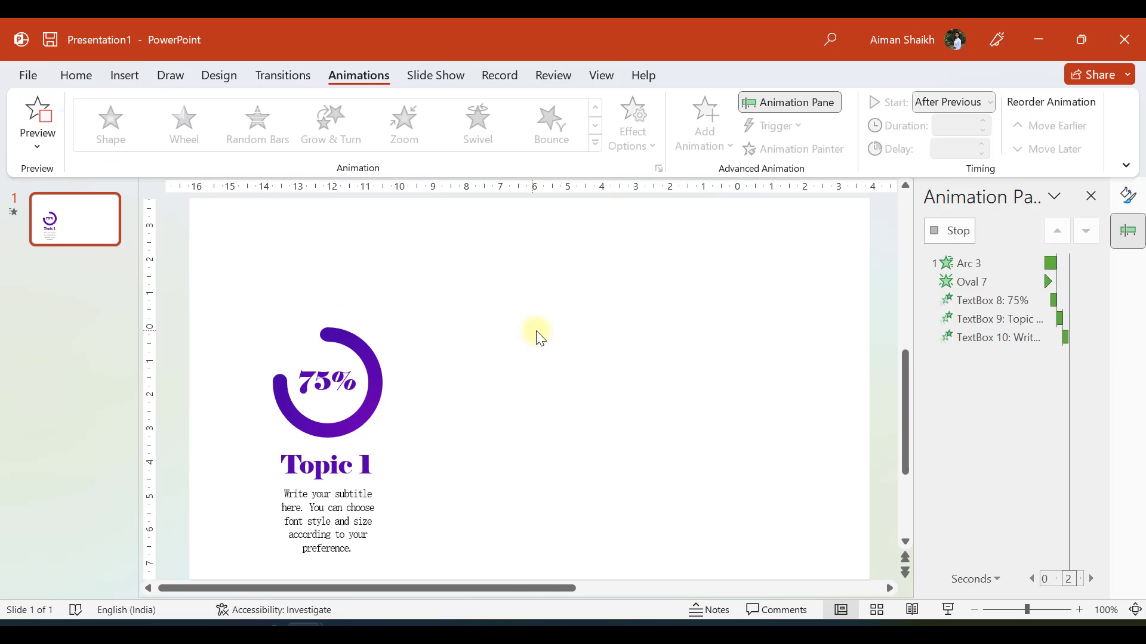
{"action": "left_click", "coordinate": [979, 260]}
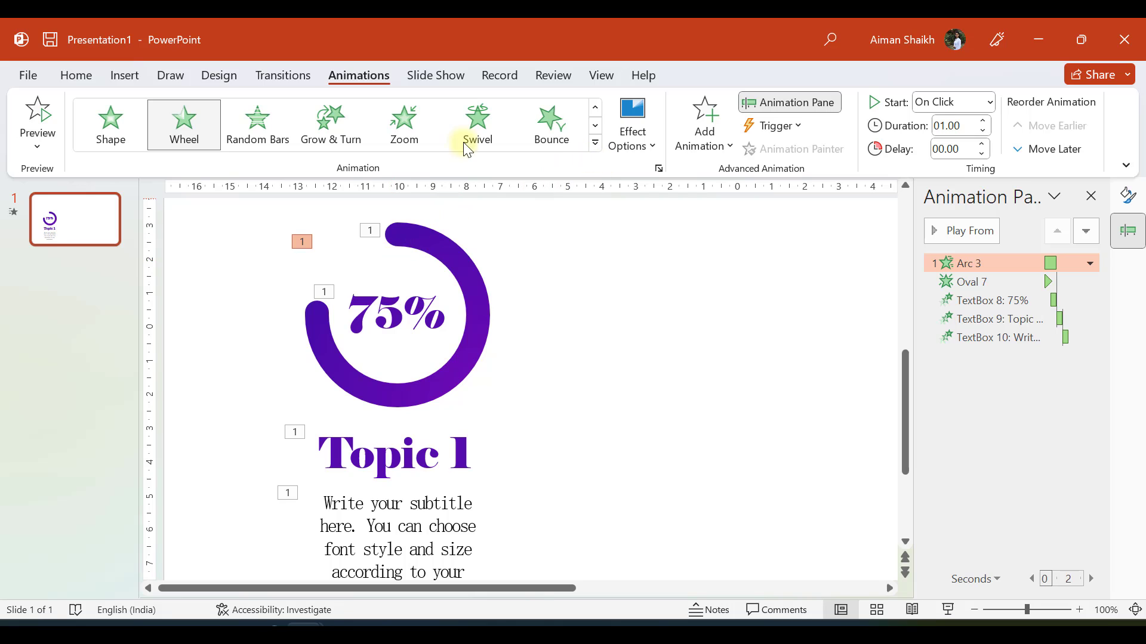
{"action": "left_click", "coordinate": [1005, 281]}
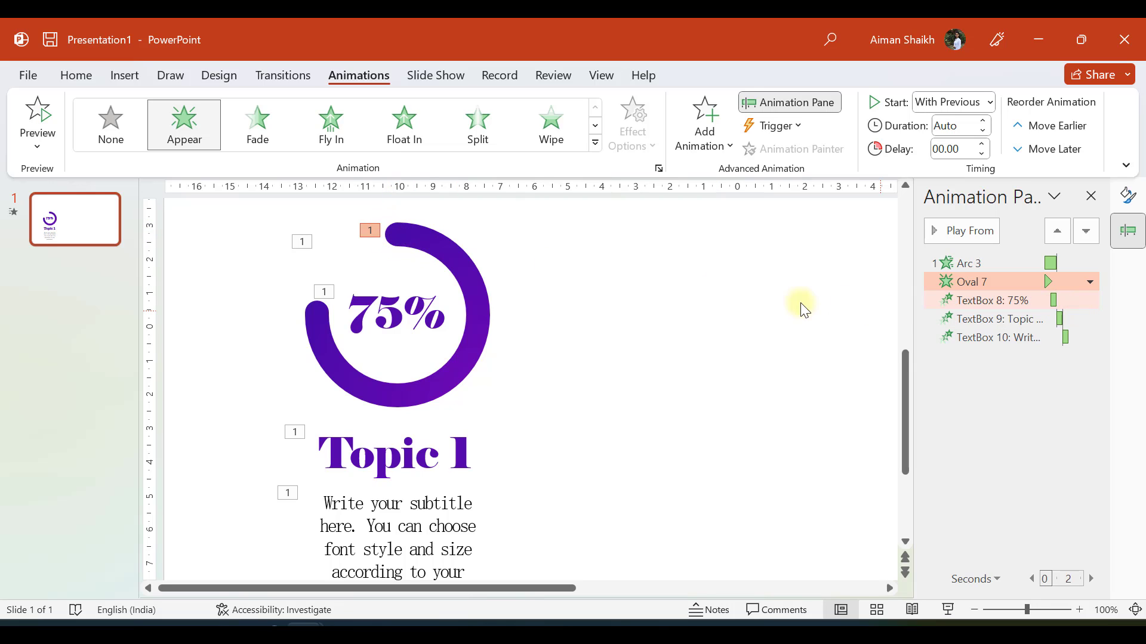
{"action": "left_click", "coordinate": [971, 303]}
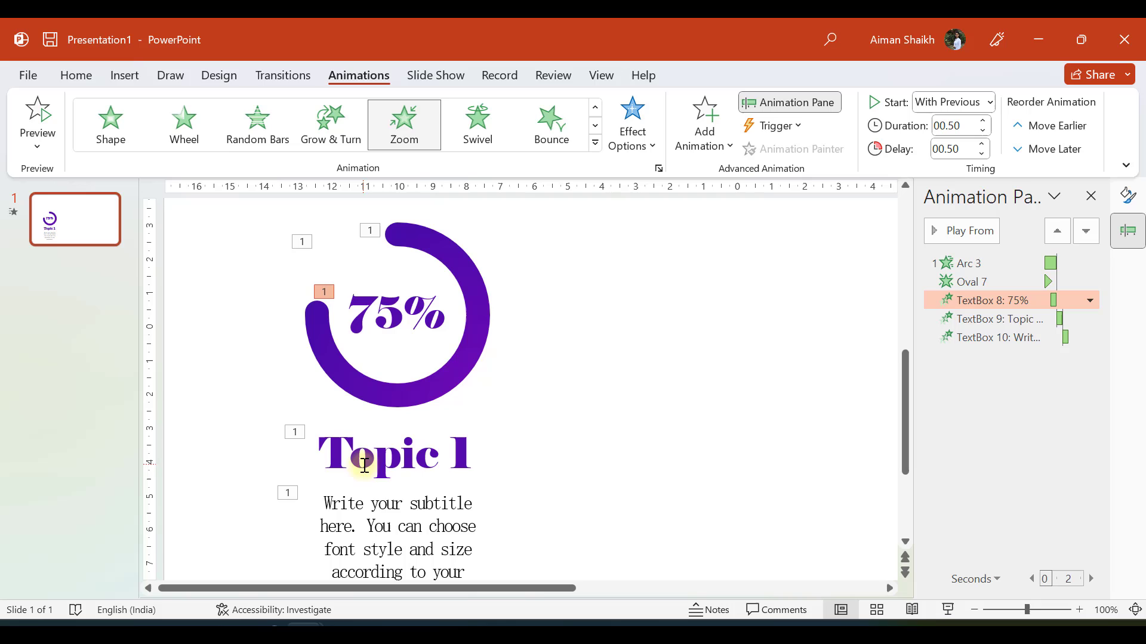
{"action": "left_click", "coordinate": [1042, 321]}
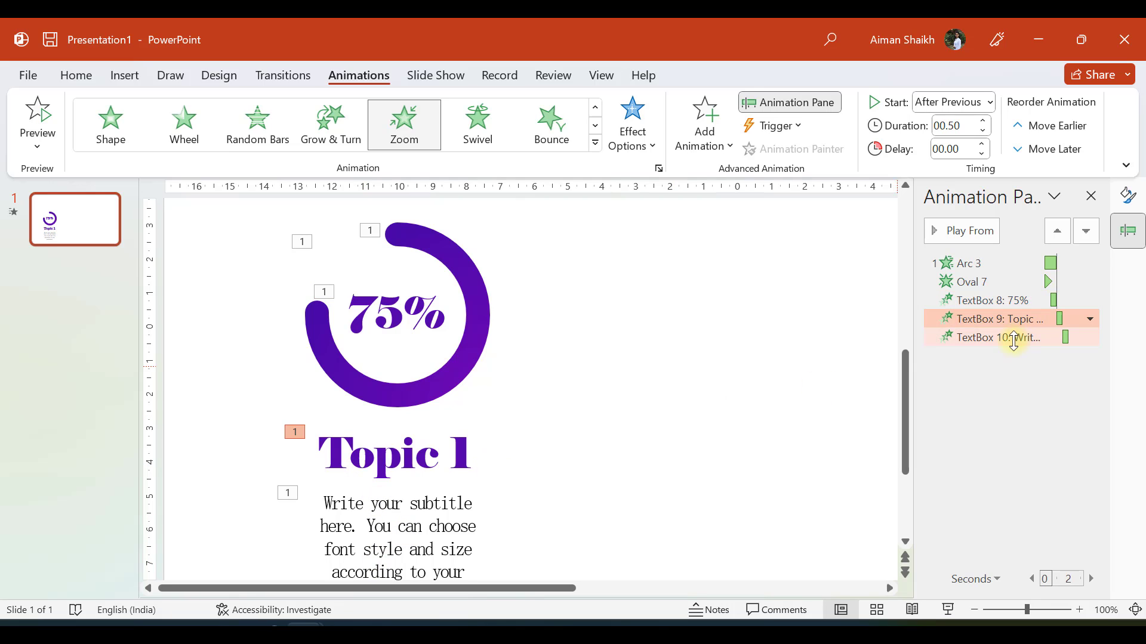
{"action": "left_click", "coordinate": [1008, 301]}
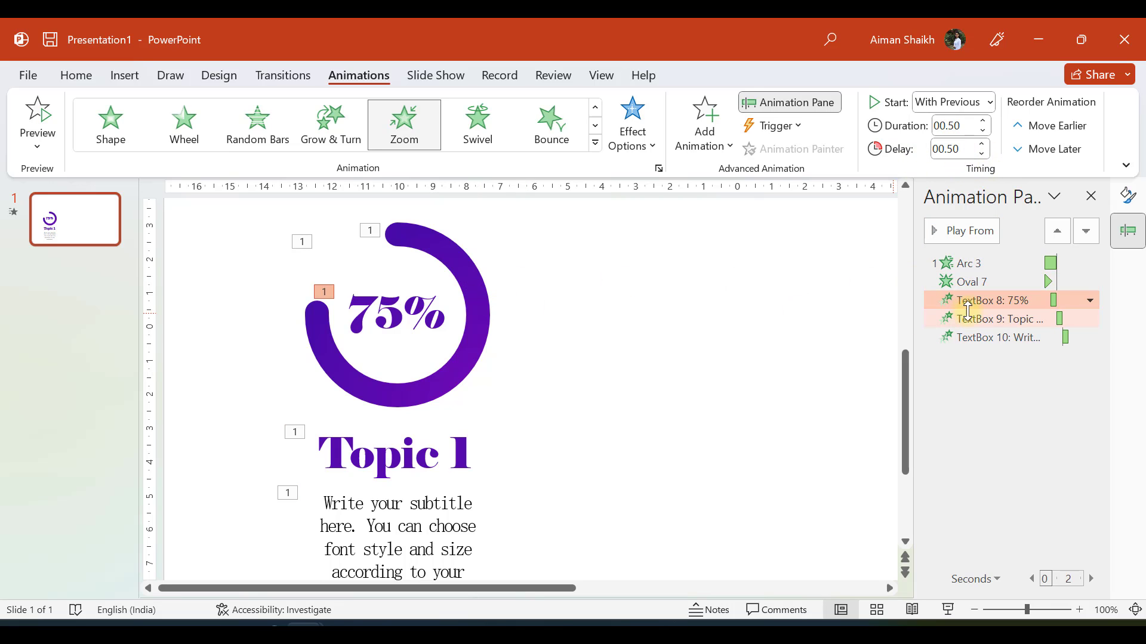
{"action": "left_click", "coordinate": [979, 283]}
{"action": "left_click", "coordinate": [984, 300]}
{"action": "left_click", "coordinate": [567, 398]}
{"action": "scroll", "coordinate": [566, 399], "scroll_direction": "down", "scroll_amount": 4}
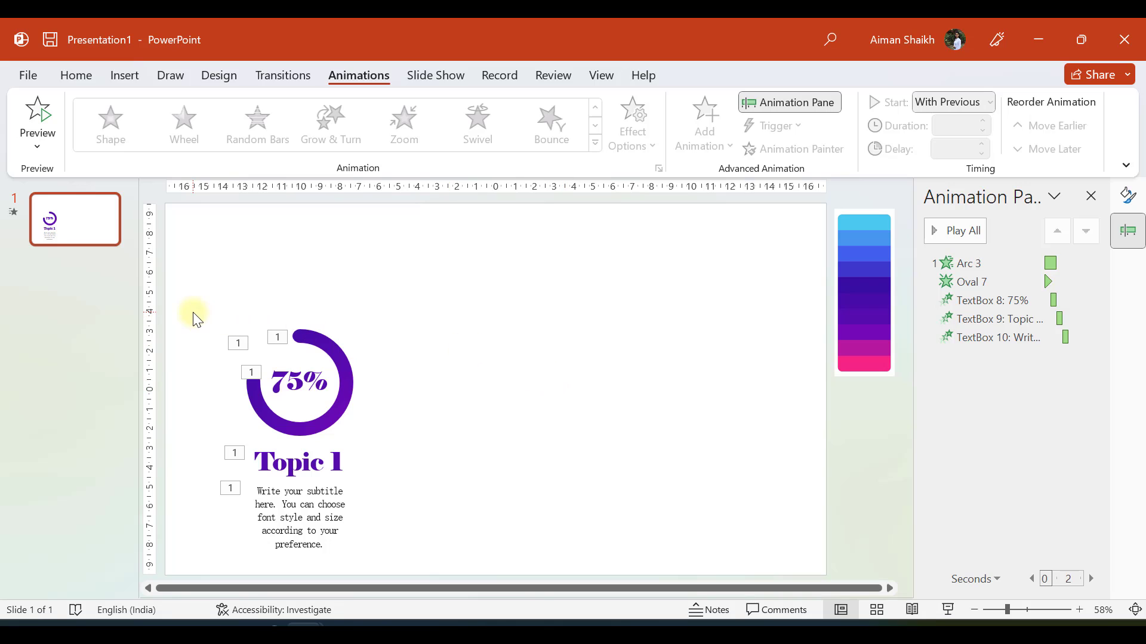
Duplicate the ring, 75% label, title and subtitle with Ctrl+D, place the copy alongside, and preview
{"action": "left_click_drag", "start_coordinate": [216, 298], "coordinate": [471, 593]}
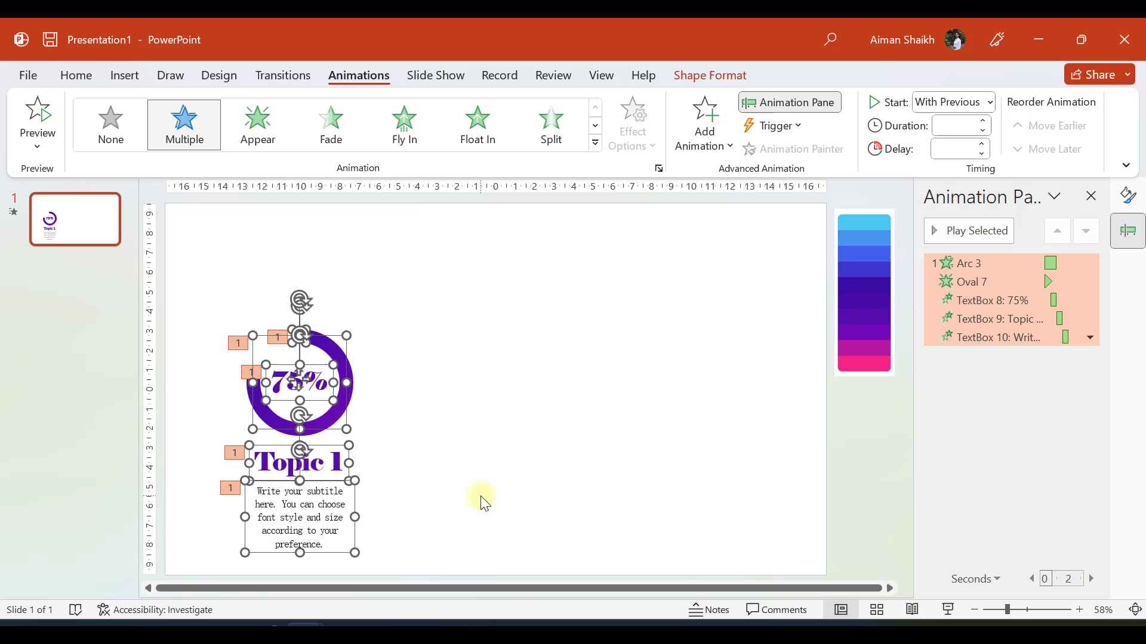
{"action": "key", "text": "ctrl+d"}
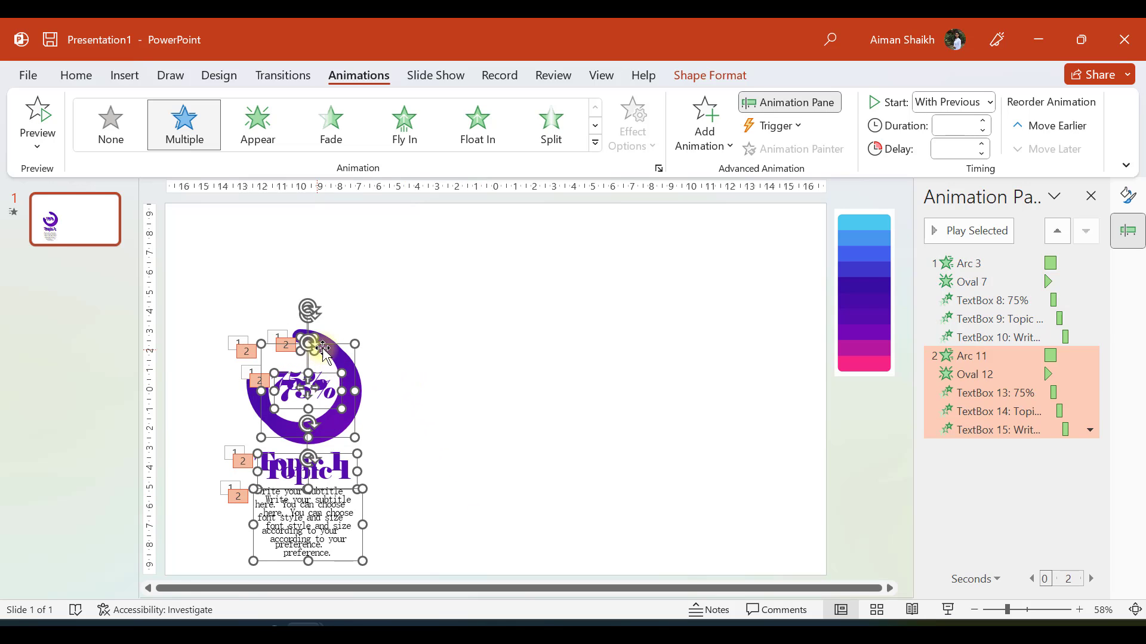
{"action": "left_click_drag", "start_coordinate": [332, 344], "coordinate": [489, 338]}
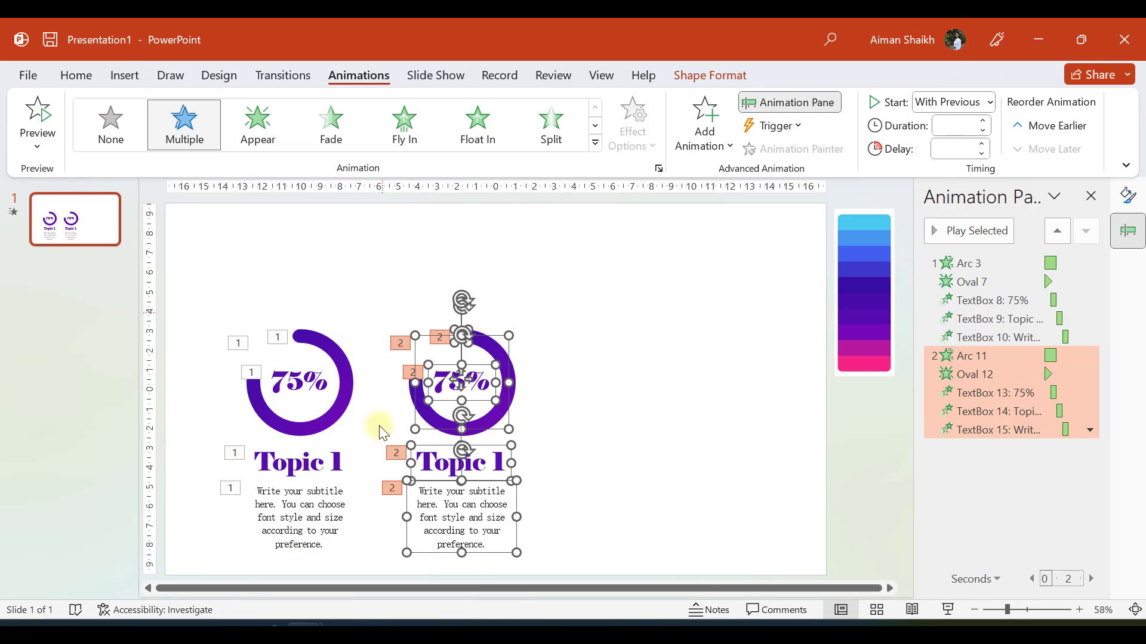
{"action": "left_click", "coordinate": [577, 289]}
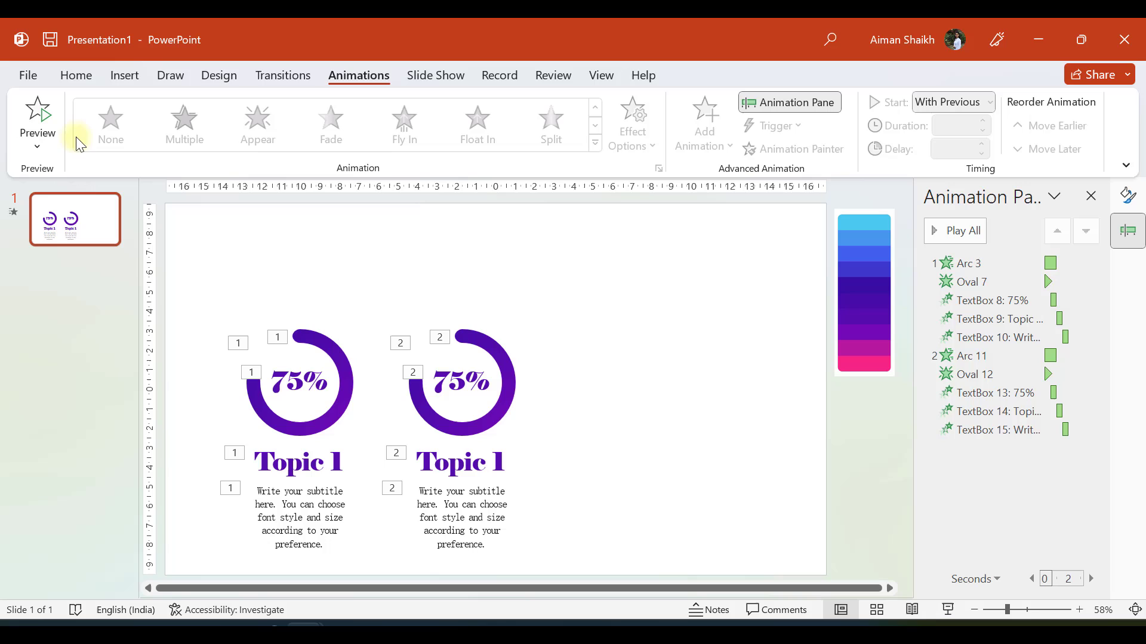
{"action": "left_click", "coordinate": [48, 118]}
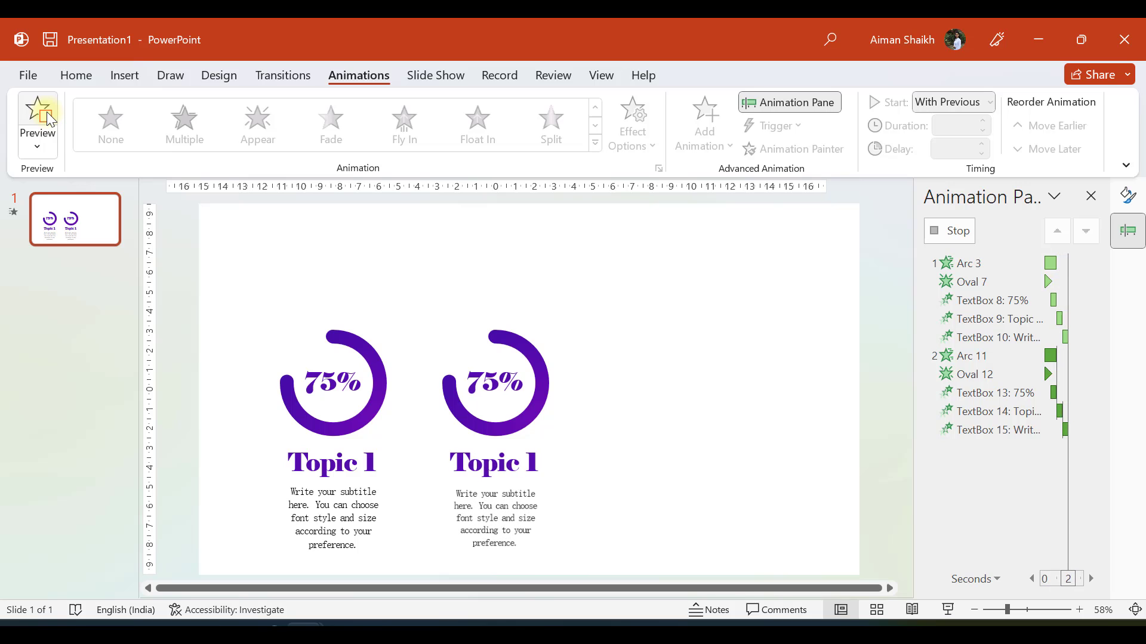
Lengthen the second ring's arc to about 90% with its adjustment handle
{"action": "scroll", "coordinate": [385, 356], "scroll_direction": "up", "scroll_amount": 7, "text": "ctrl"}
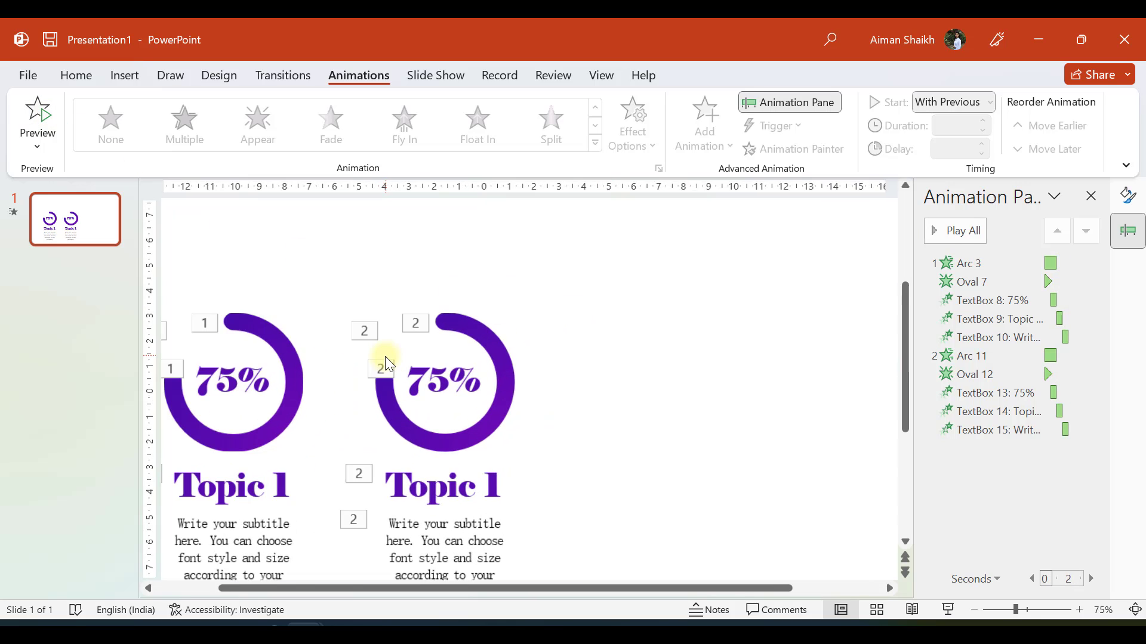
{"action": "left_click_drag", "start_coordinate": [451, 582], "coordinate": [351, 591]}
{"action": "left_click", "coordinate": [525, 379]}
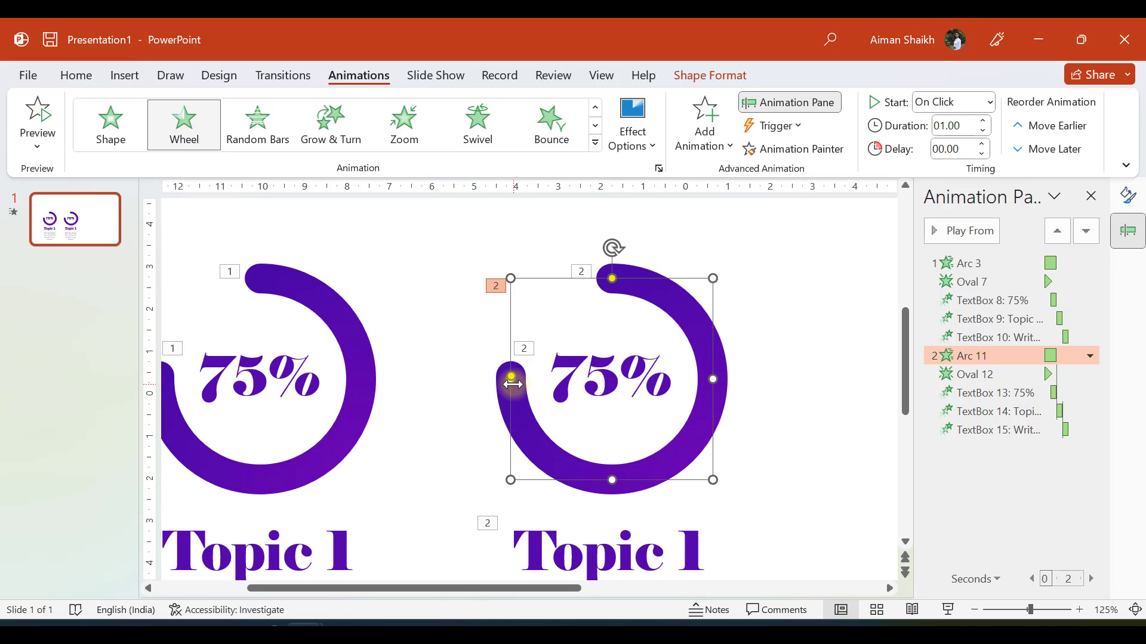
{"action": "left_click_drag", "start_coordinate": [512, 377], "coordinate": [553, 324]}
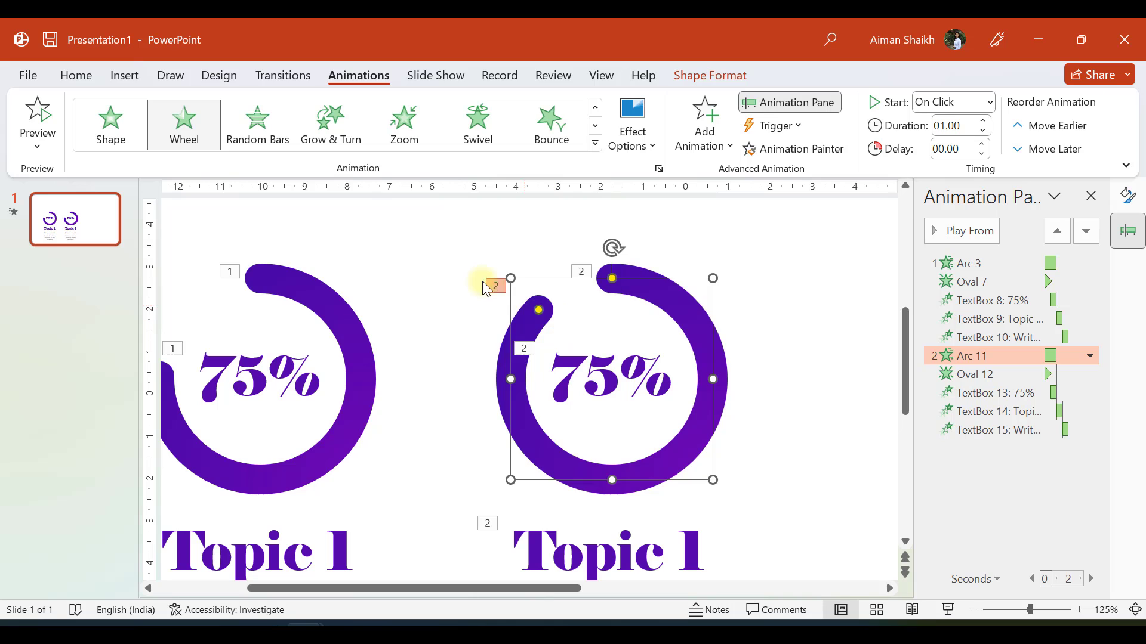
{"action": "left_click", "coordinate": [460, 253]}
Change the second ring's label from 75% to 90%
{"action": "left_click", "coordinate": [611, 382]}
{"action": "left_click_drag", "start_coordinate": [611, 382], "coordinate": [555, 384]}
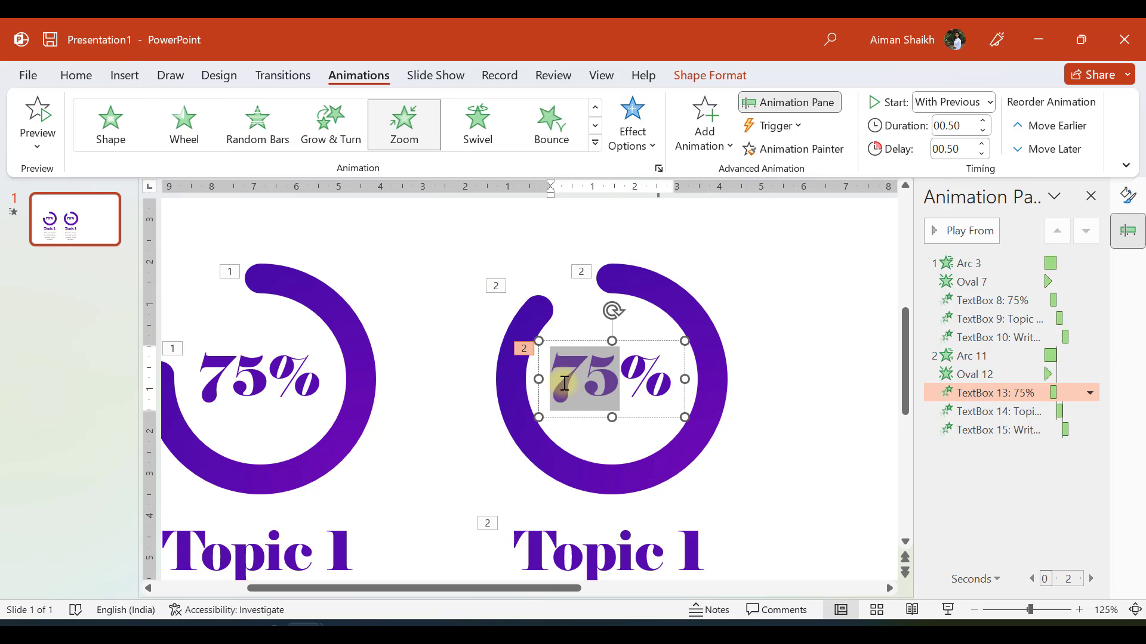
{"action": "type", "text": "90"}
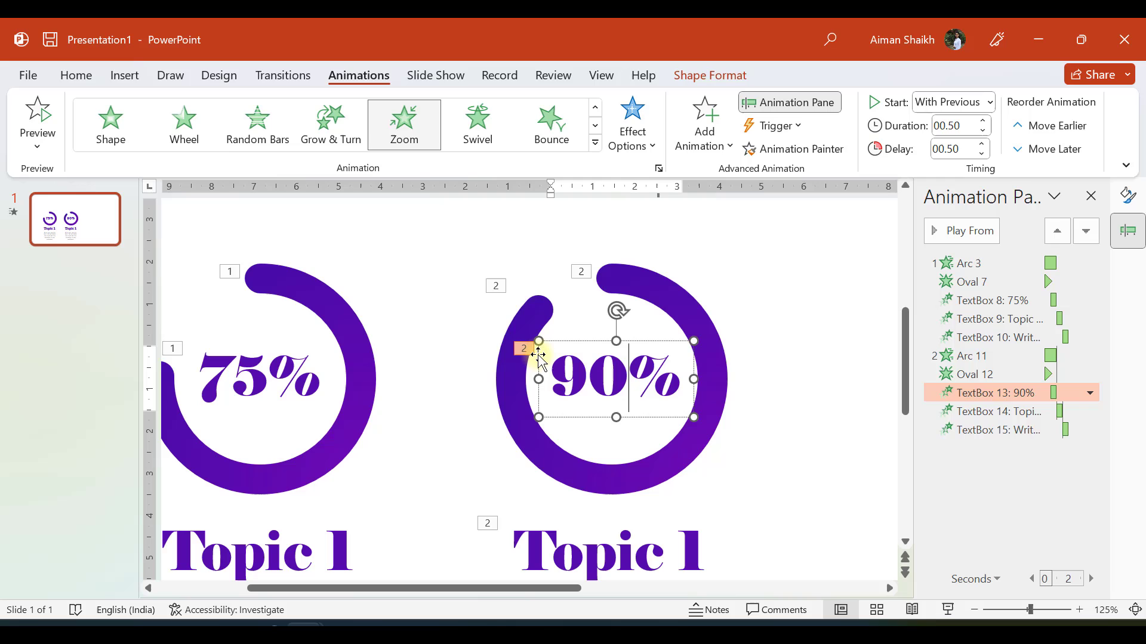
{"action": "left_click", "coordinate": [424, 246]}
Retitle the second ring's caption 'Topic 2'
{"action": "scroll", "coordinate": [421, 442], "scroll_direction": "down", "scroll_amount": 2}
{"action": "scroll", "coordinate": [424, 451], "scroll_direction": "down", "scroll_amount": 2}
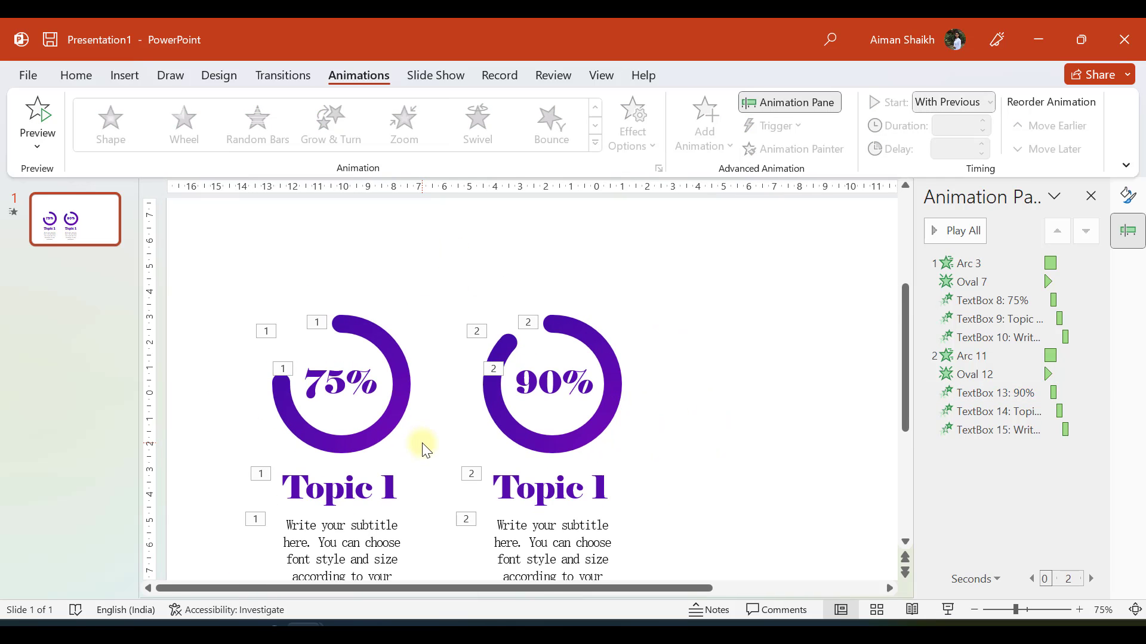
{"action": "left_click", "coordinate": [600, 487]}
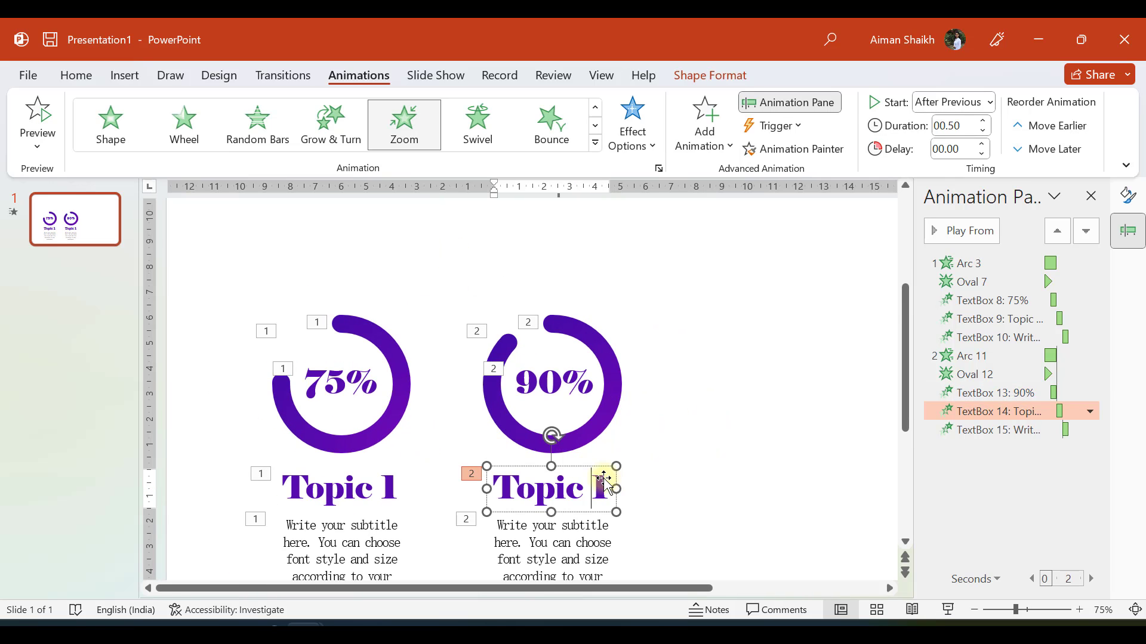
{"action": "double_click", "coordinate": [604, 481]}
{"action": "type", "text": "2"}
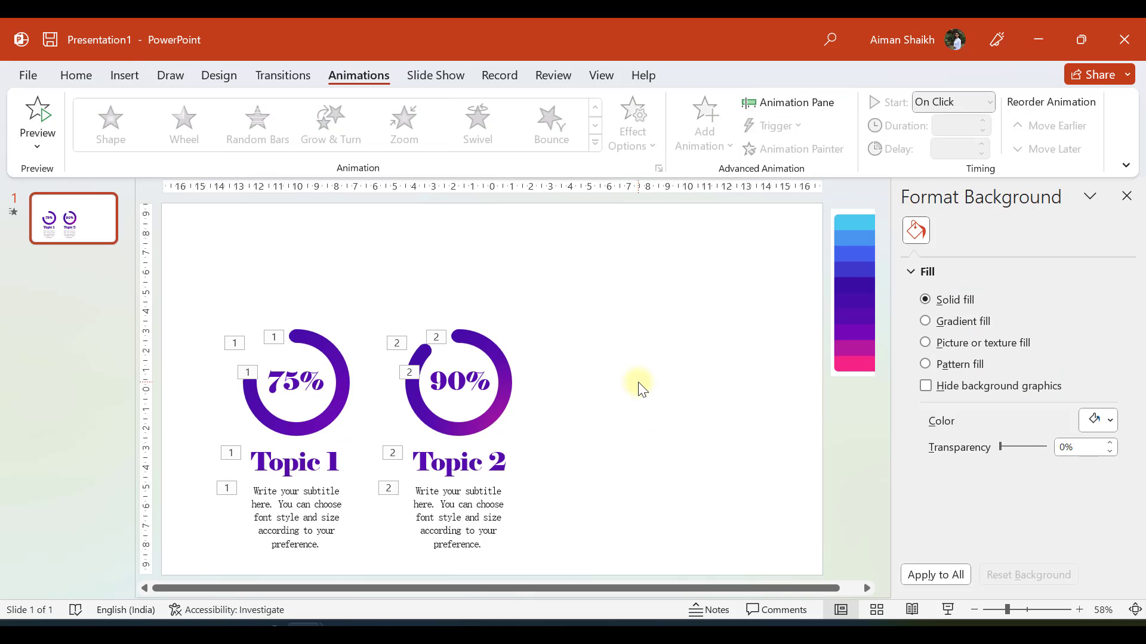